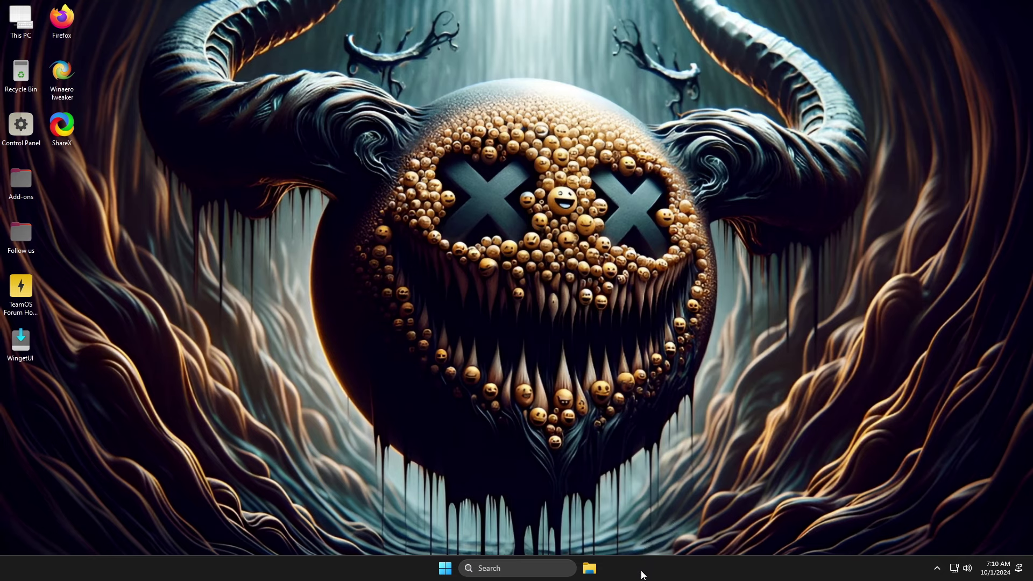
Check the CPU and memory performance figures in Task Manager, then close it
right_click(643, 572)
left_click(677, 533)
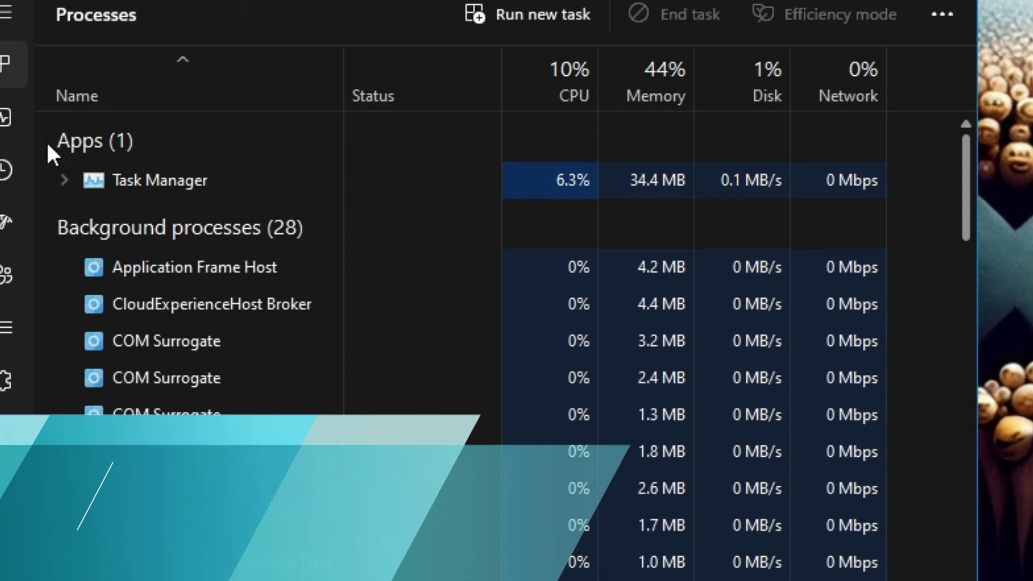
left_click(19, 119)
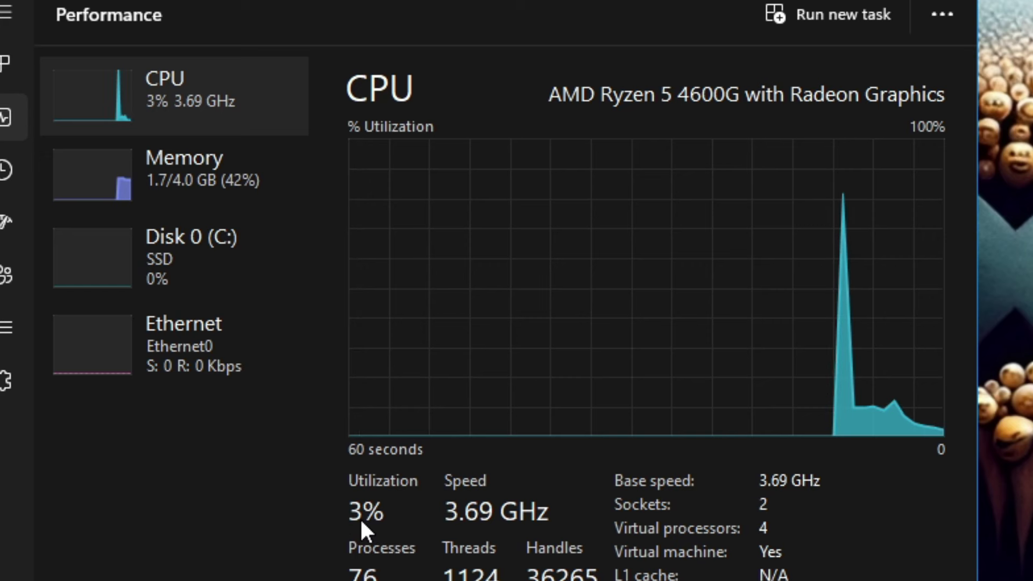
left_click(199, 215)
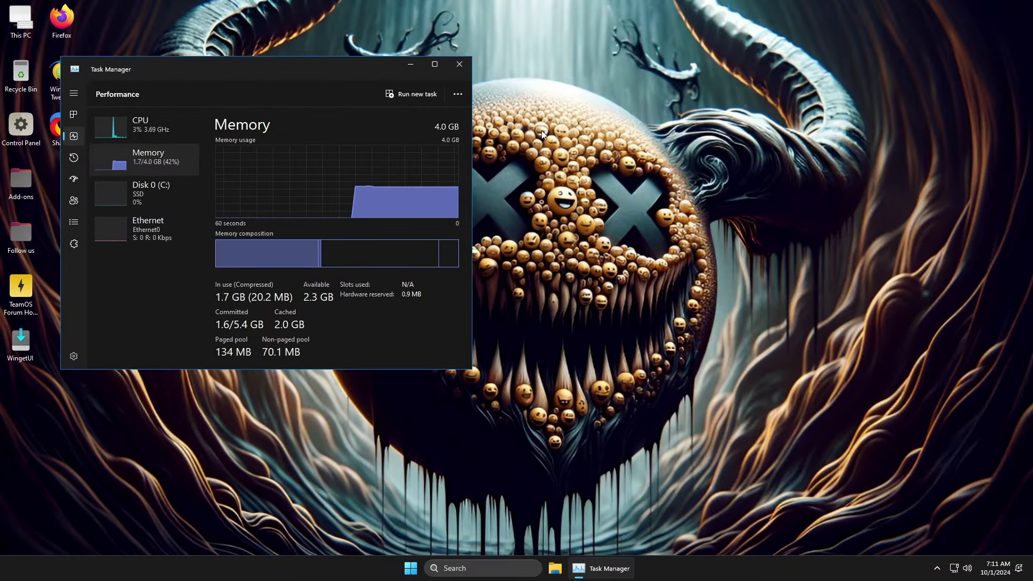
left_click(460, 64)
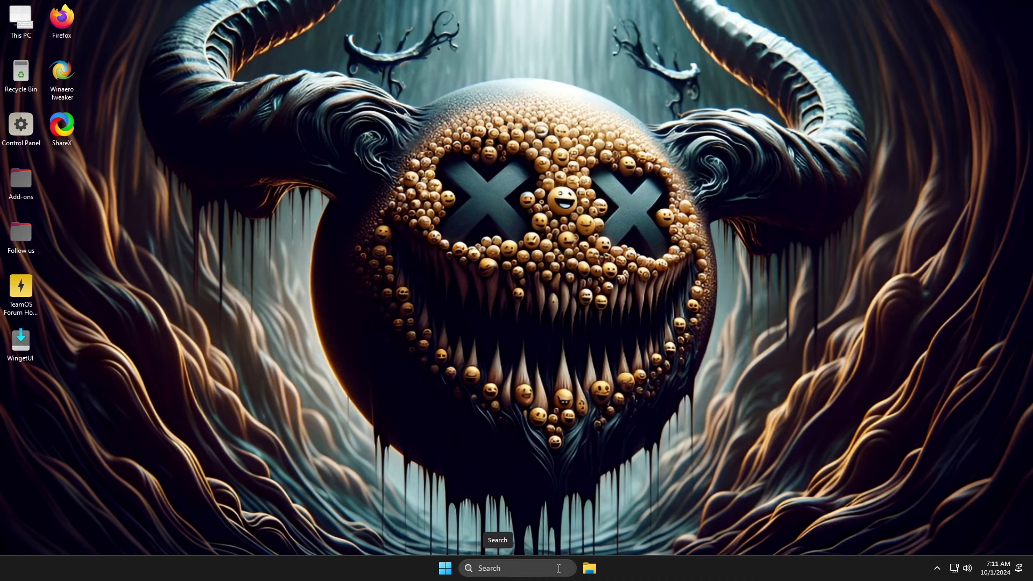
Check the used and free space in the properties of Local Disk (C:), then close the properties and the file window
left_click(589, 568)
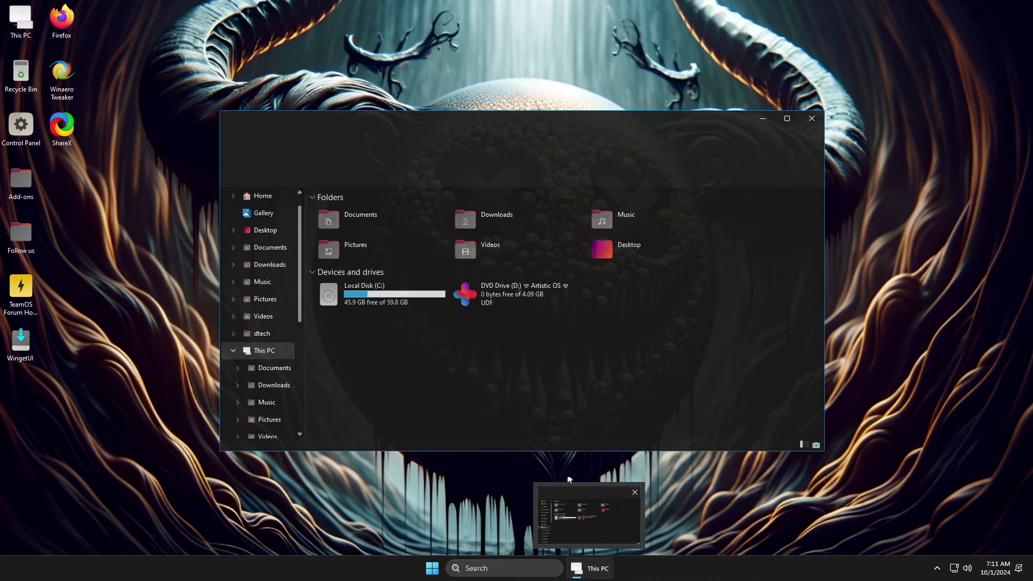
left_click(373, 290)
right_click(374, 292)
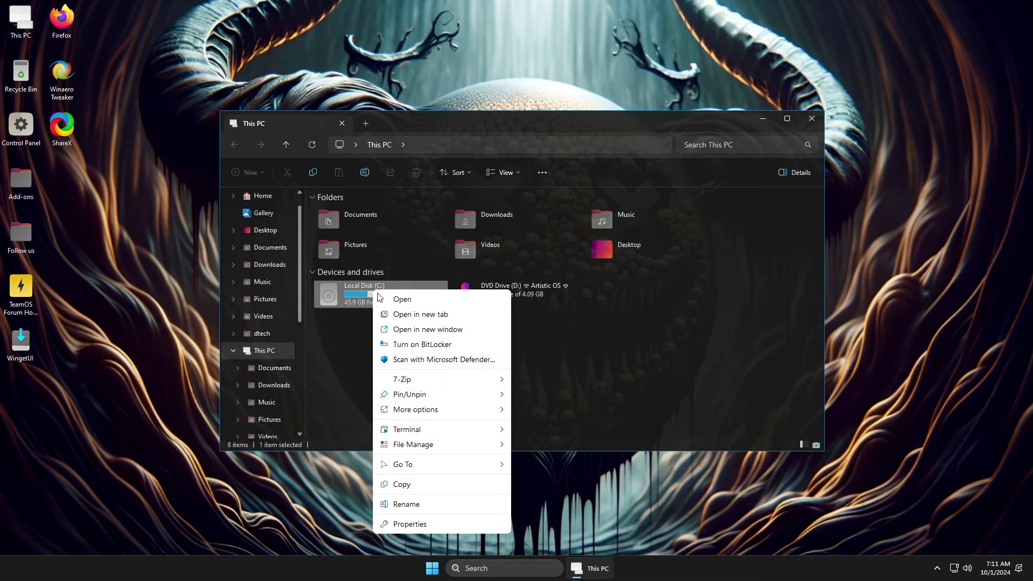
left_click(411, 524)
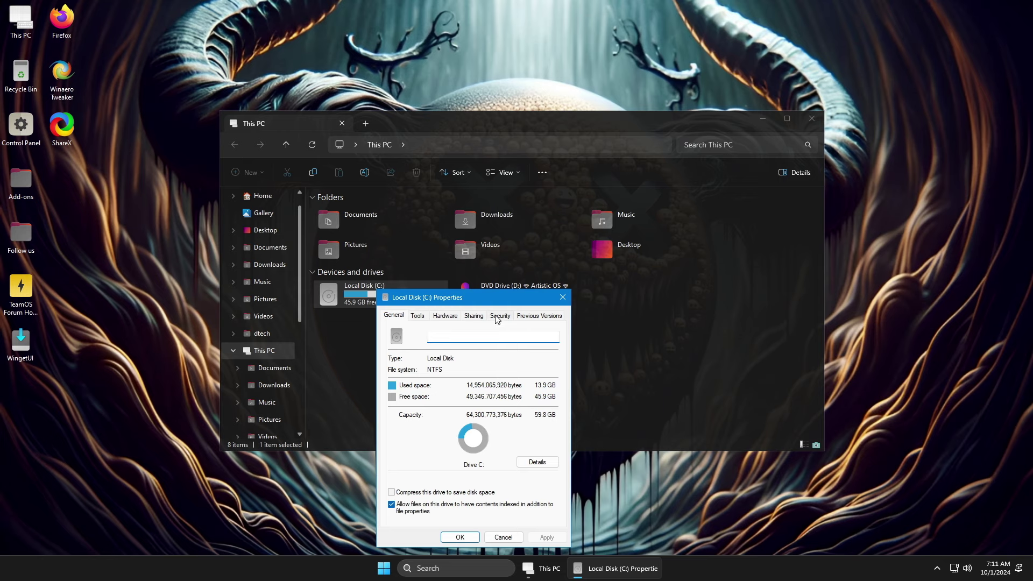
left_click_drag(488, 302, 707, 186)
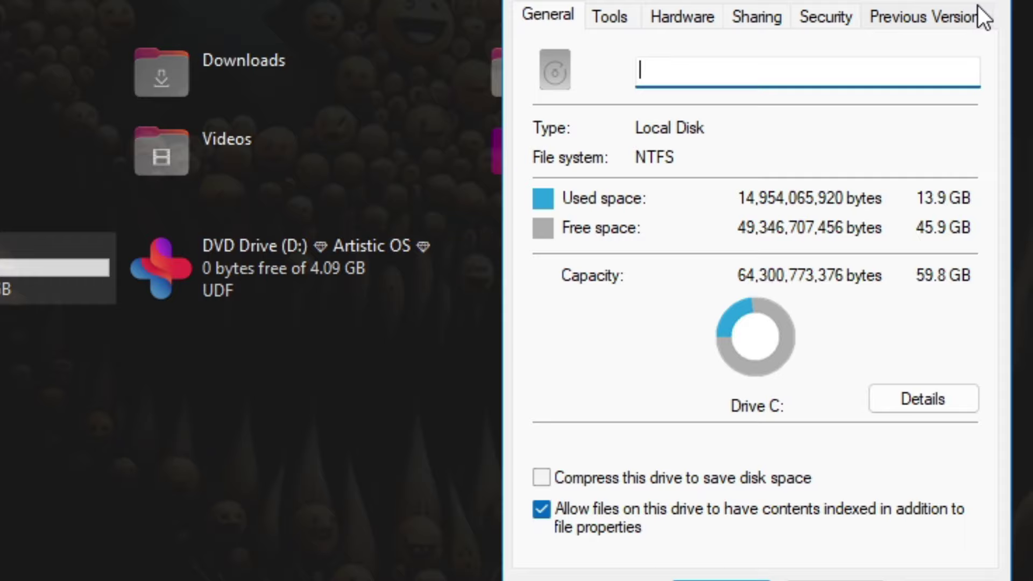
left_click(952, 8)
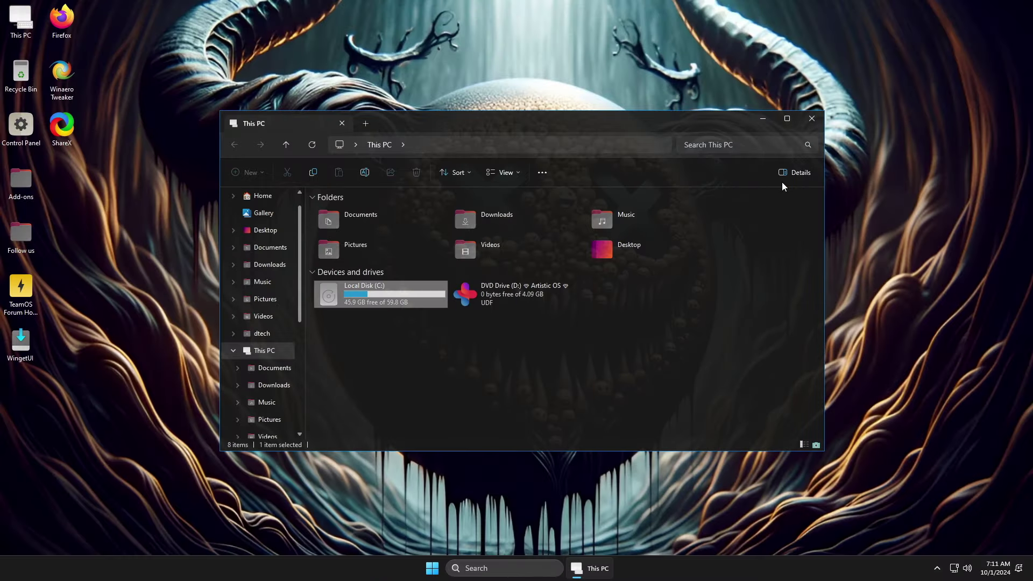
left_click(812, 119)
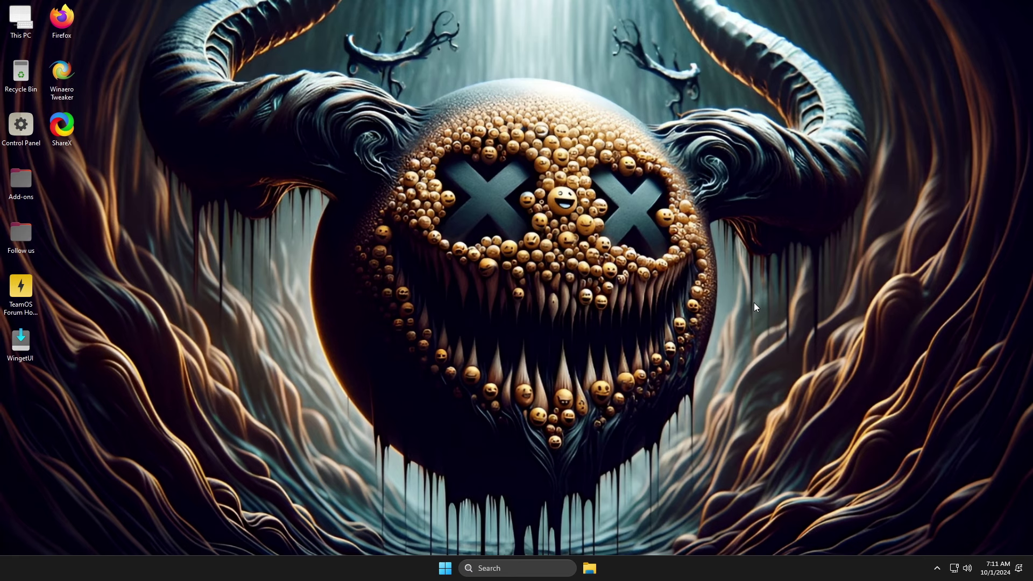
Open Control Panel's list of installed programs and examine the entries from 7-Zip through the Visual C++ redistributables to Windows Desktop Runtime 8.0.3
double_click(30, 132)
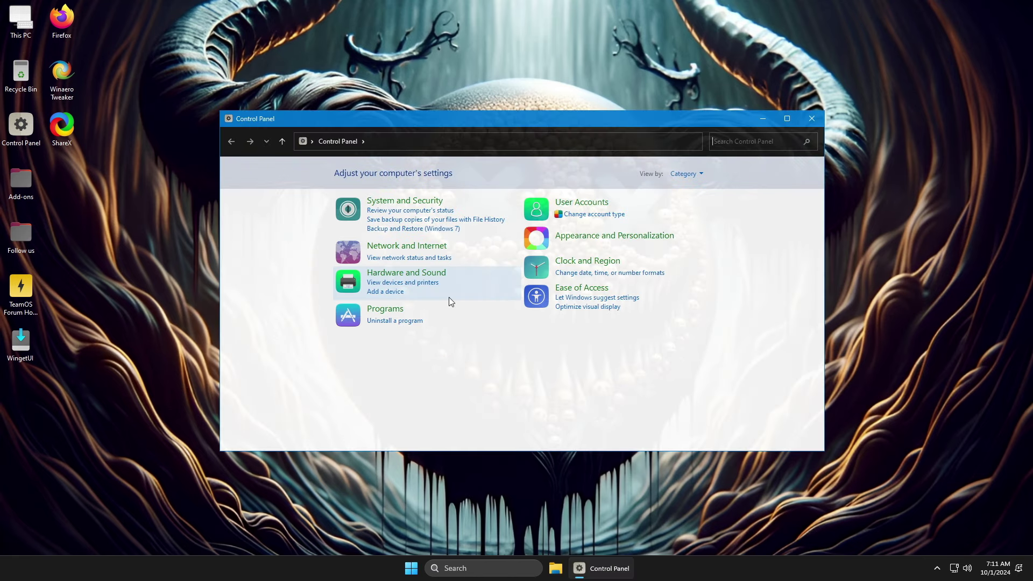
left_click(378, 322)
left_click_drag(531, 123, 541, 53)
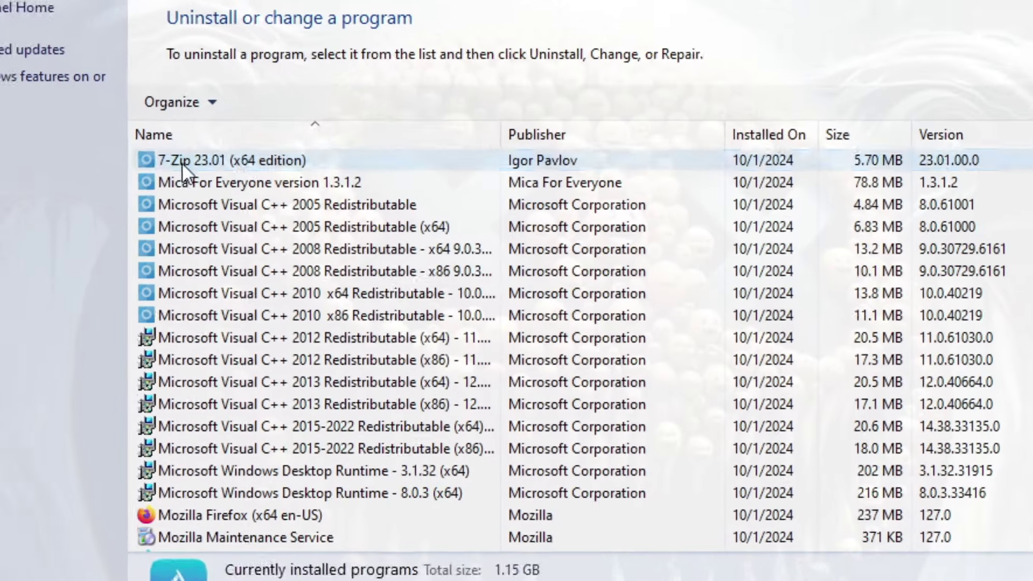
left_click(383, 163)
left_click(282, 178)
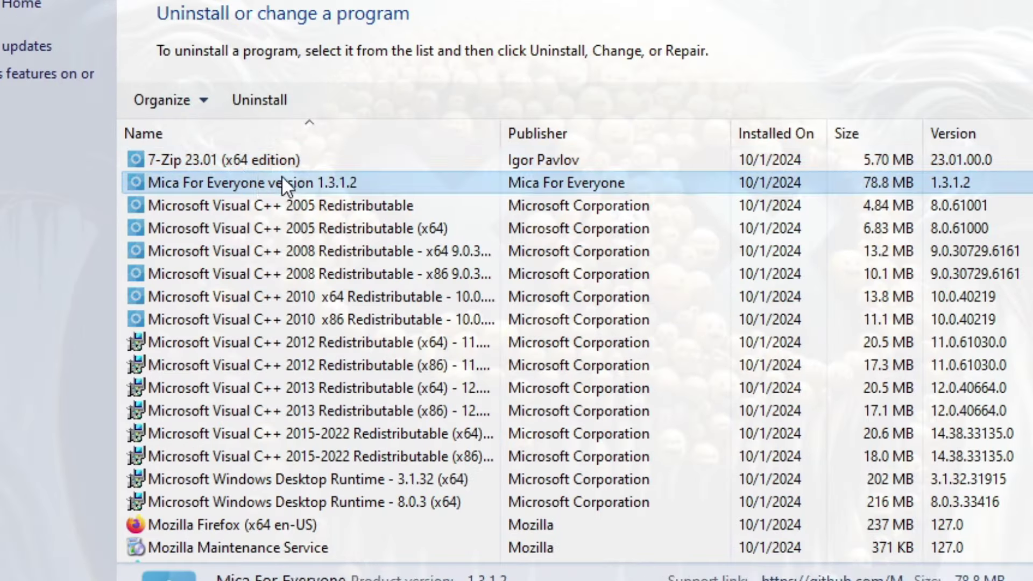
left_click(245, 202)
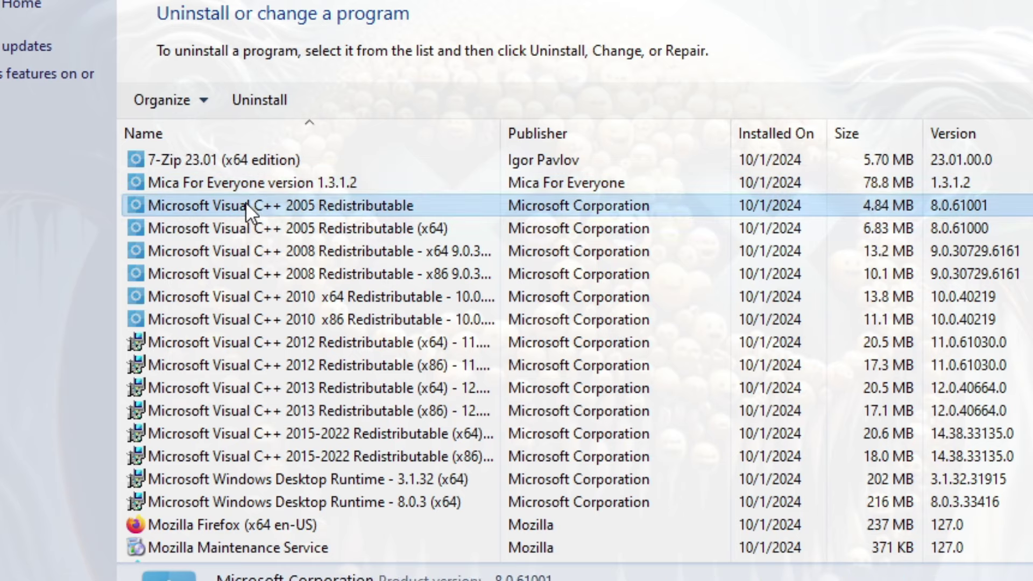
left_click(331, 458)
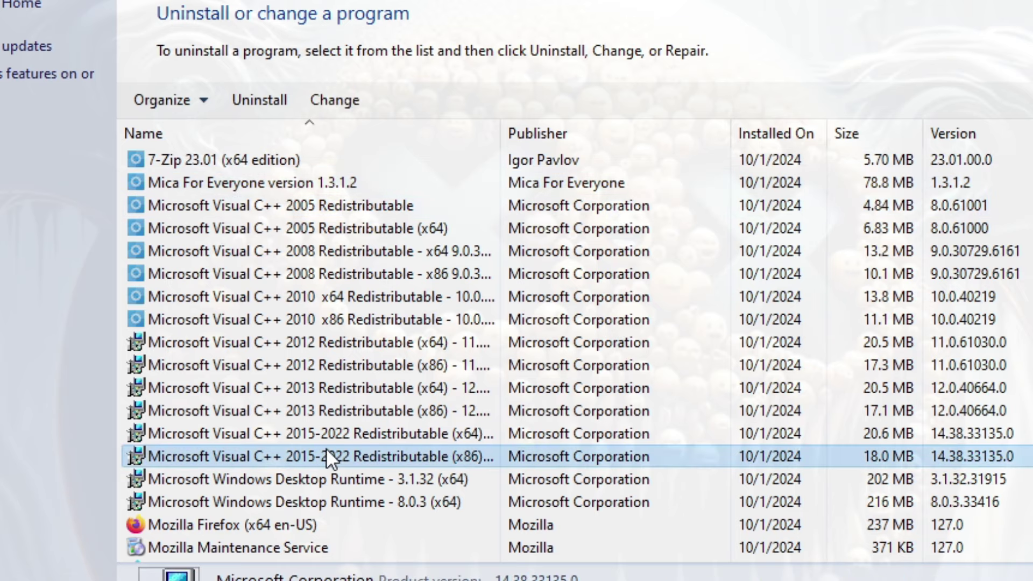
left_click(278, 475)
left_click(312, 499)
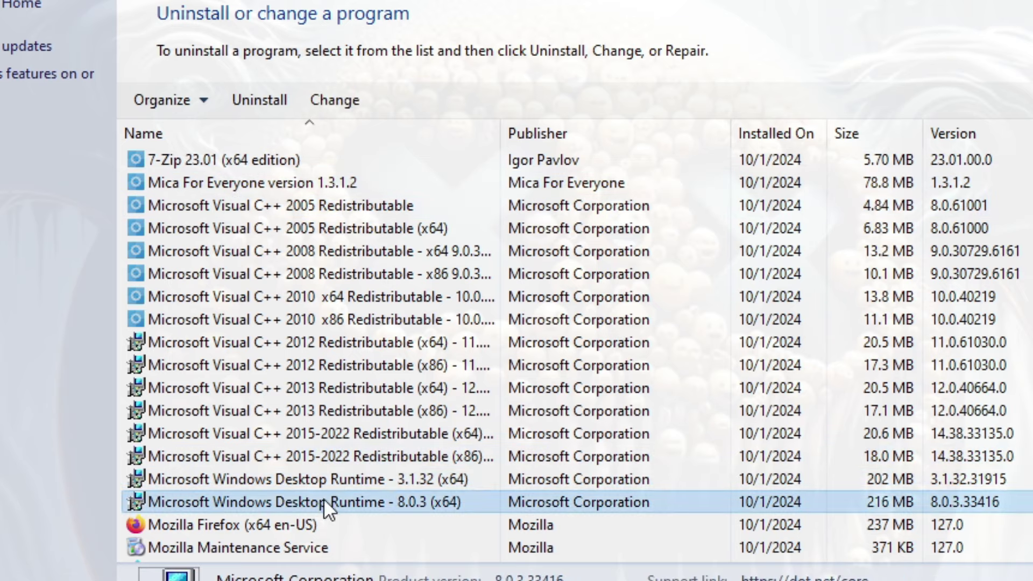
Examine the remaining installed programs from Mozilla Firefox through Nilesoft Shell, Notepad++, ShareX and StartAllBack to WingetUI
scroll(331, 491, "down", 3)
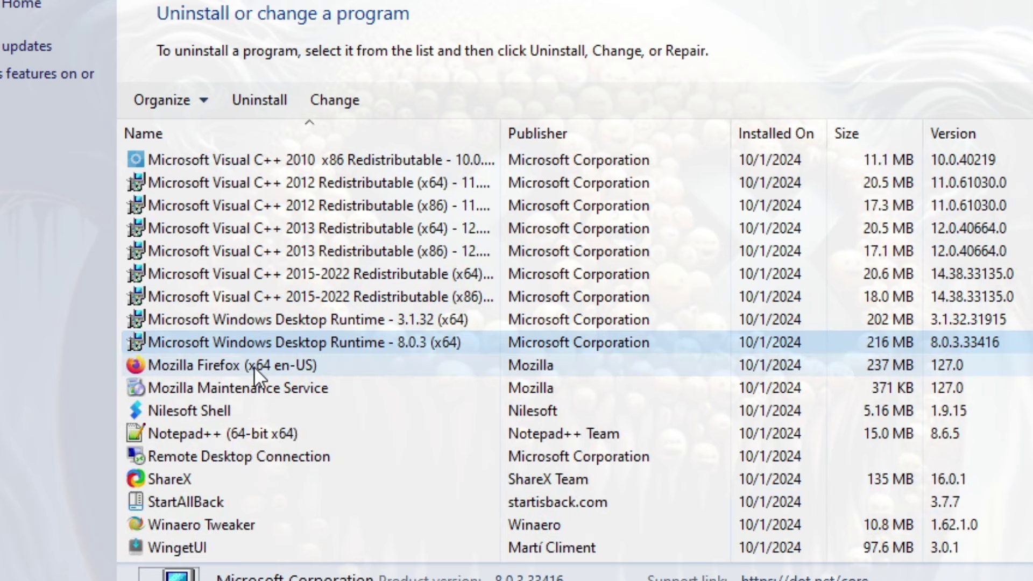
left_click(228, 367)
left_click(226, 409)
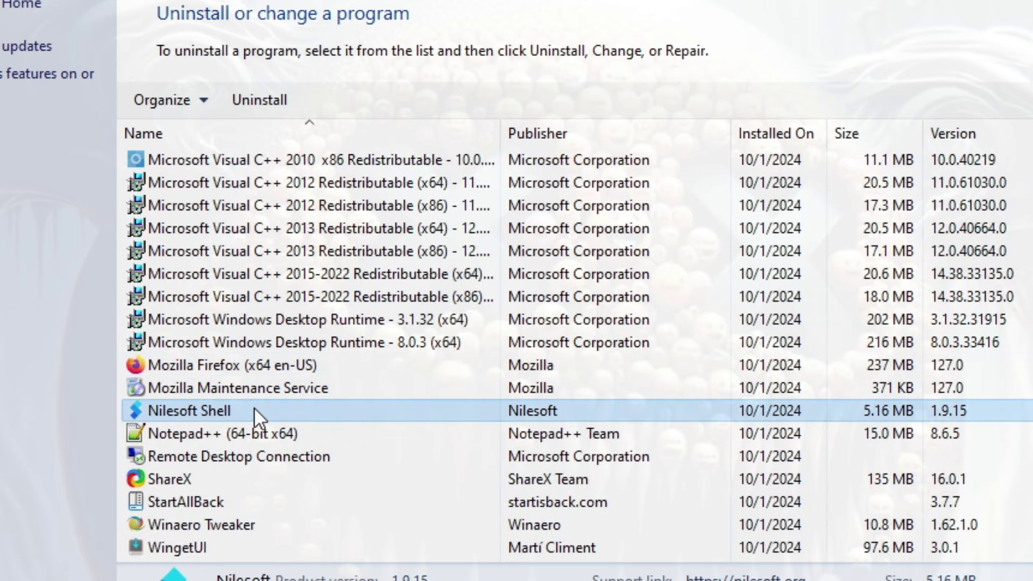
left_click(192, 434)
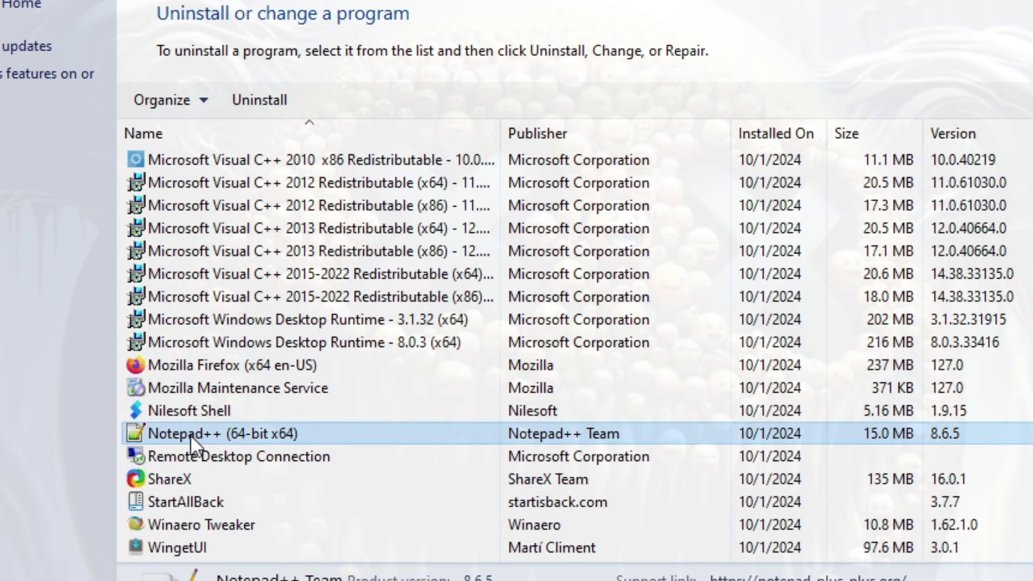
left_click(218, 452)
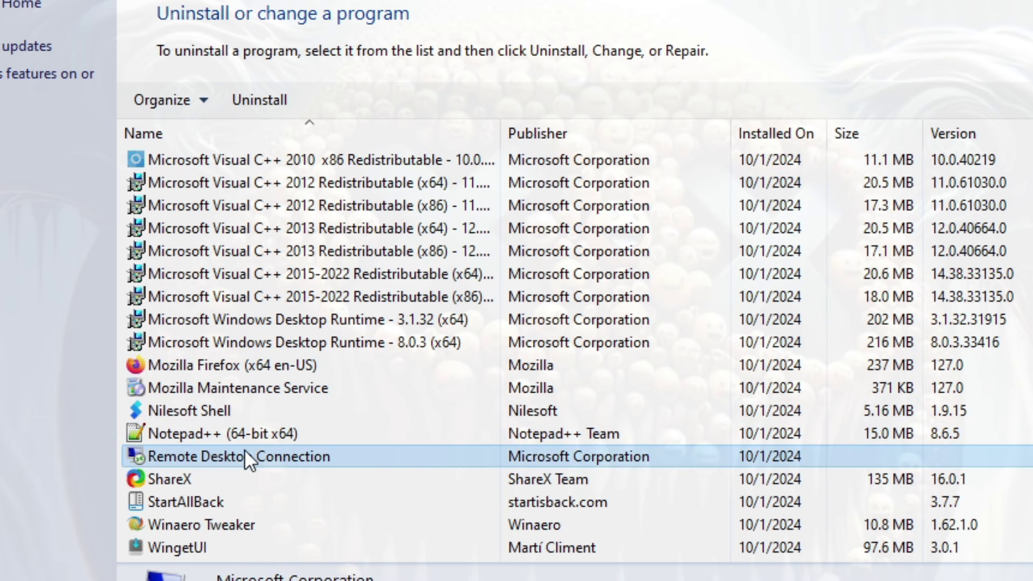
left_click(194, 479)
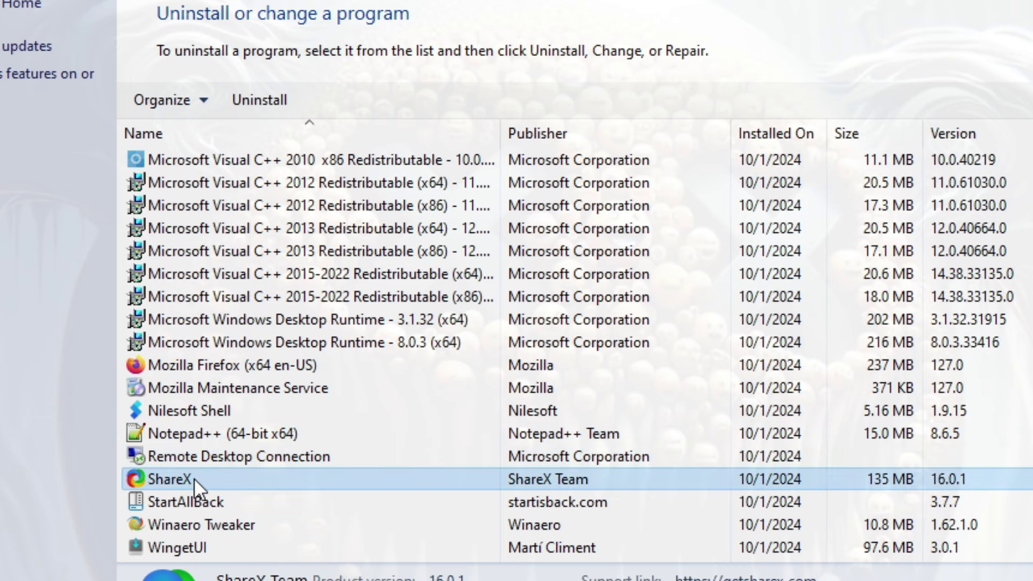
left_click(169, 500)
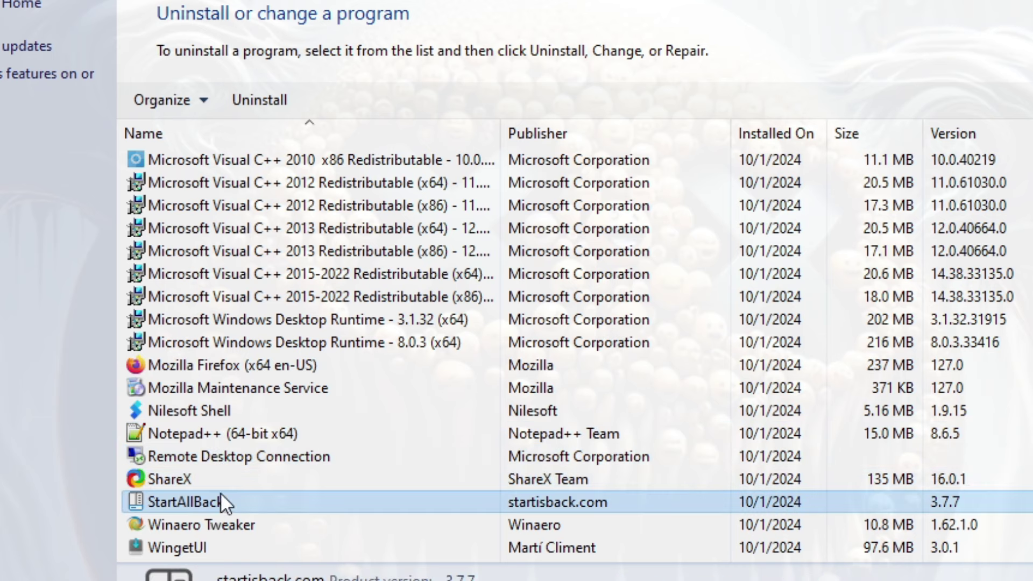
left_click(221, 529)
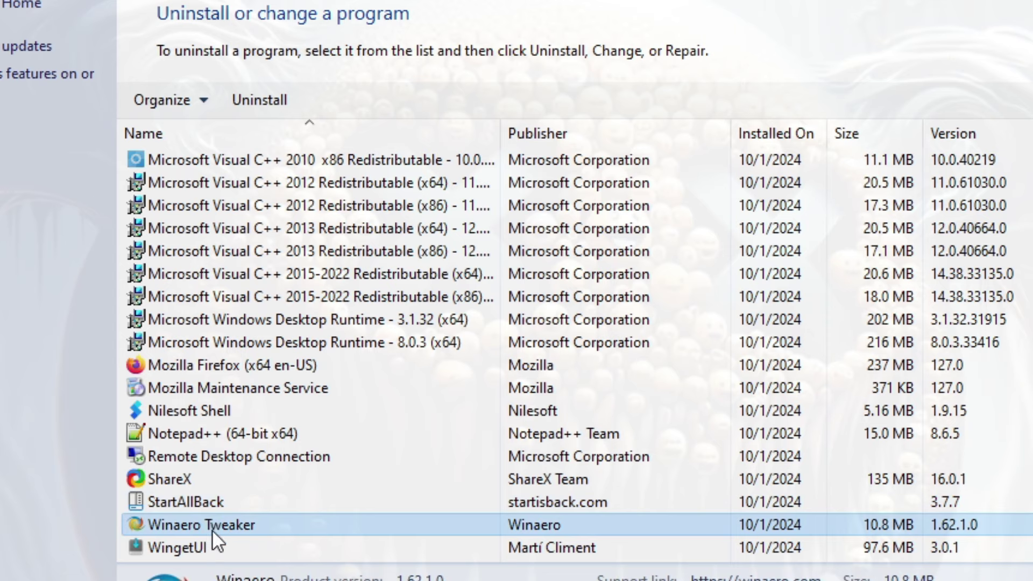
left_click(188, 548)
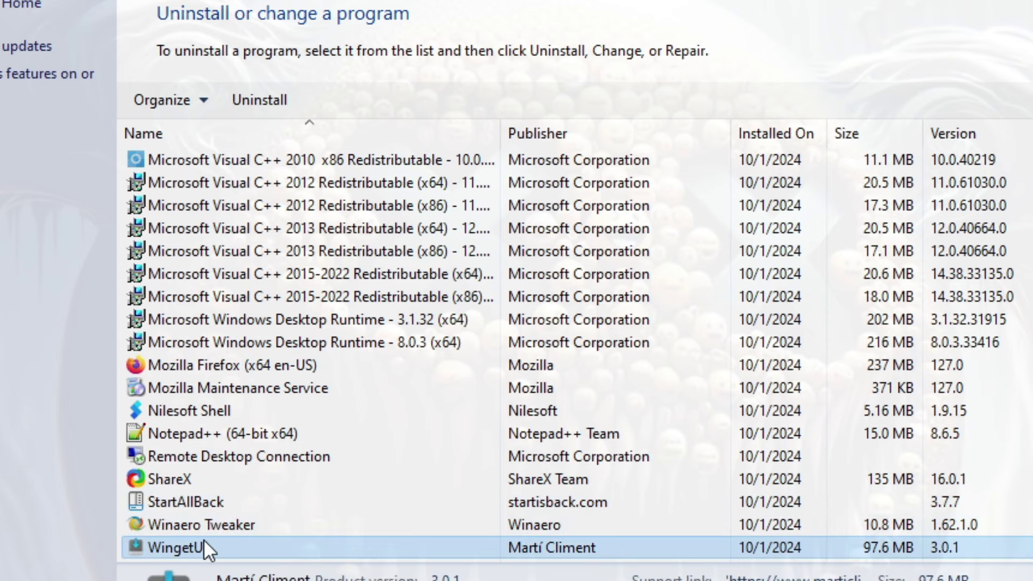
Open the list of installed Windows updates and look through its entries
key("super+w")
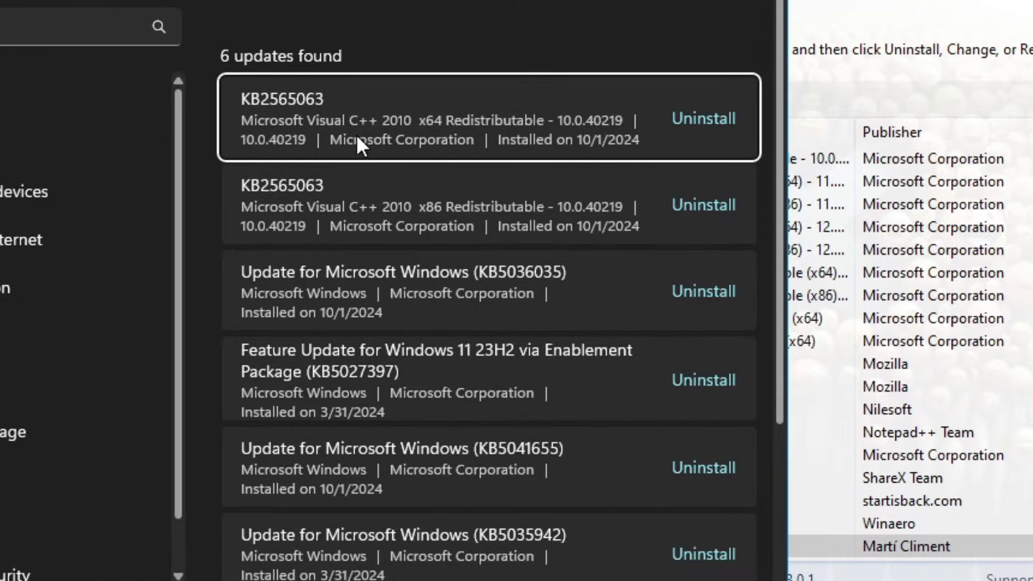
scroll(356, 136, "down", 3)
scroll(356, 131, "up", 3)
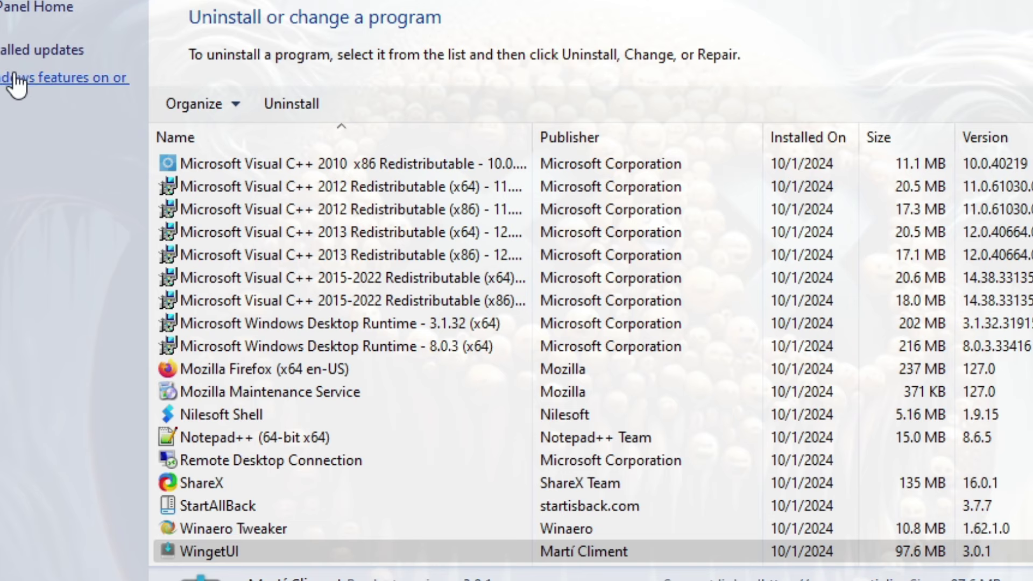
Inspect the optional Windows features, including .NET Framework 3.5 and 4.8 Advanced Services, and leave the dialog without applying changes
left_click(14, 79)
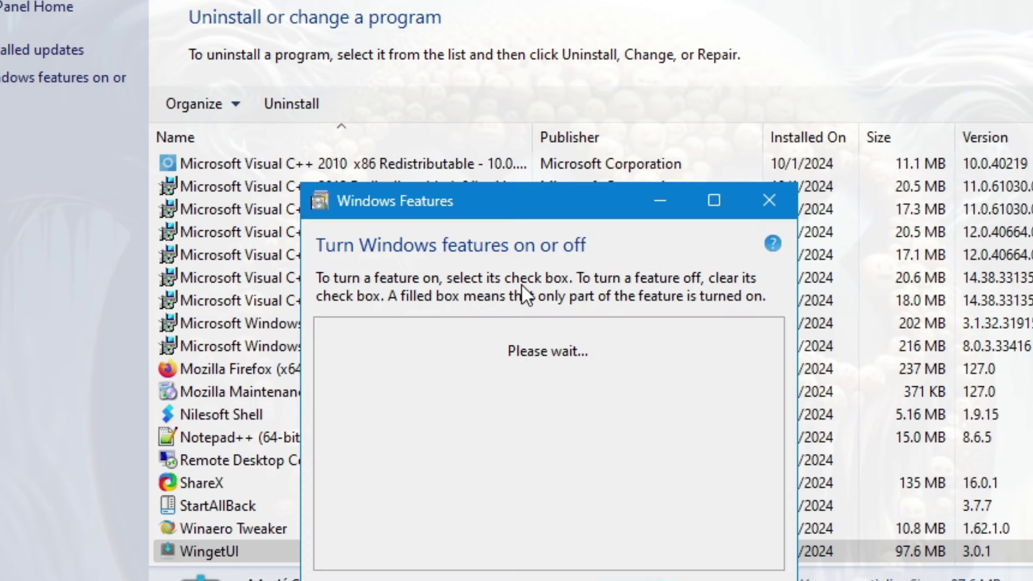
left_click_drag(533, 201, 727, 11)
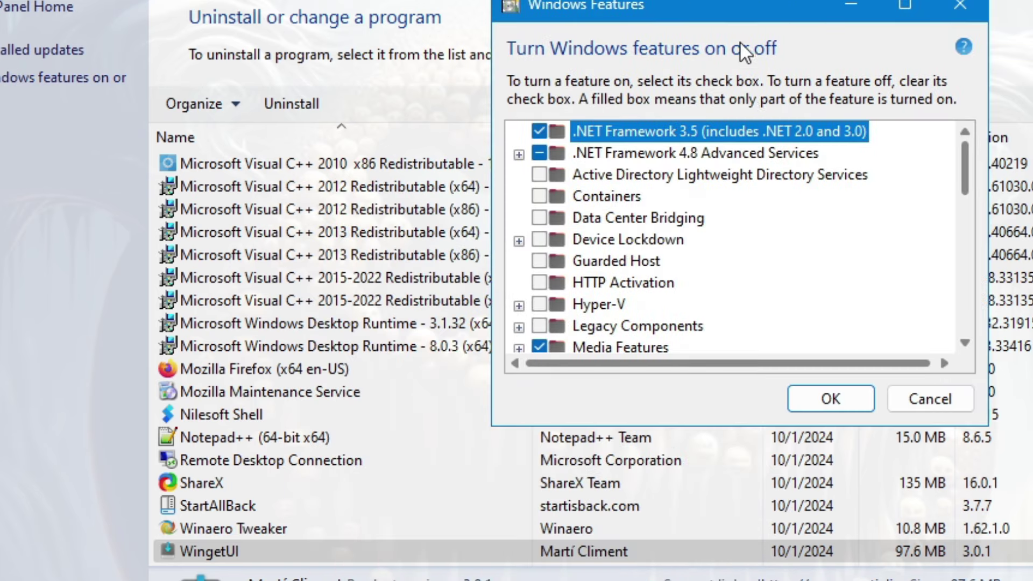
left_click(696, 152)
left_click(703, 130)
left_click(680, 155)
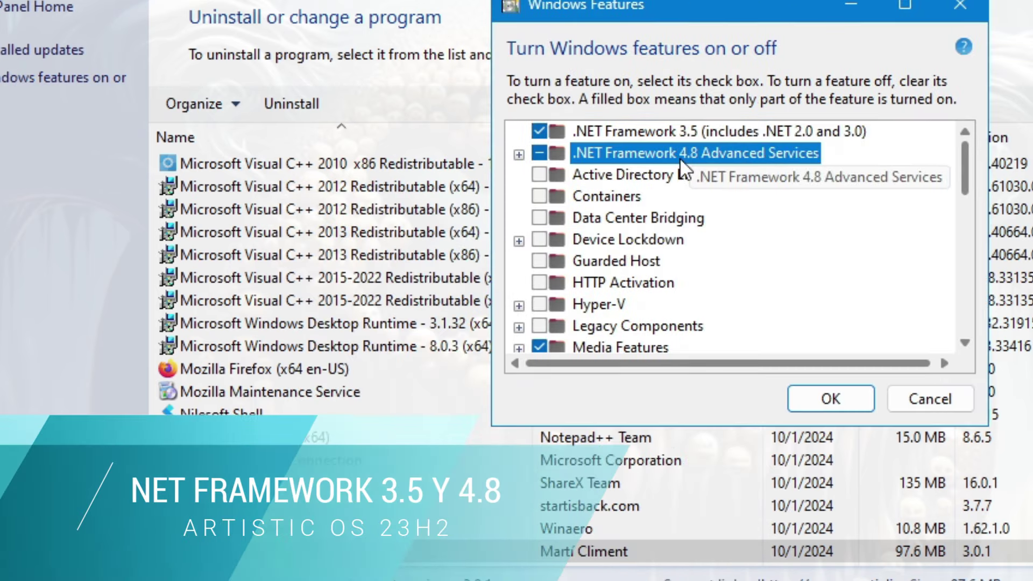
scroll(701, 187, "down", 6)
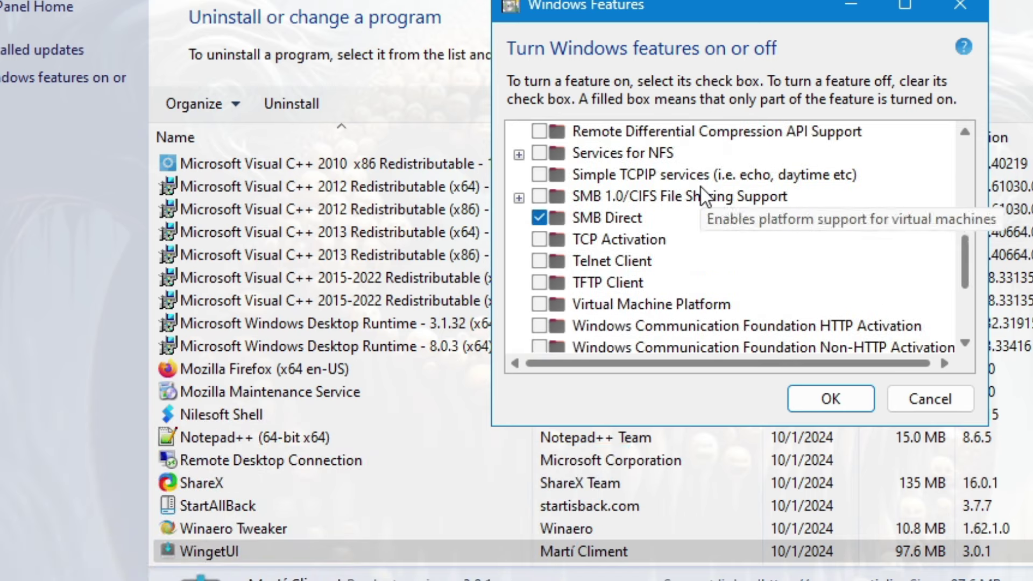
scroll(702, 187, "up", 6)
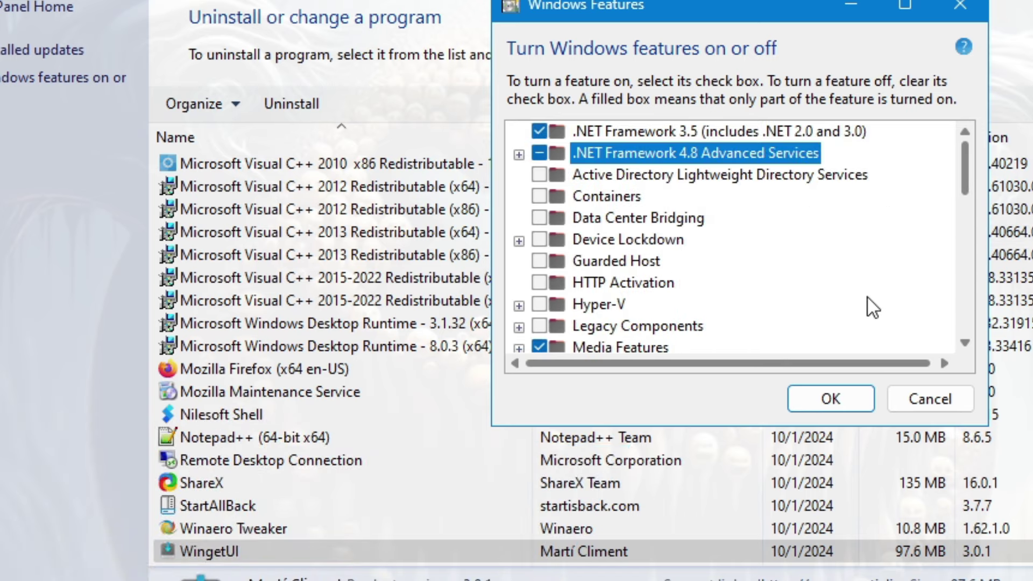
left_click(929, 396)
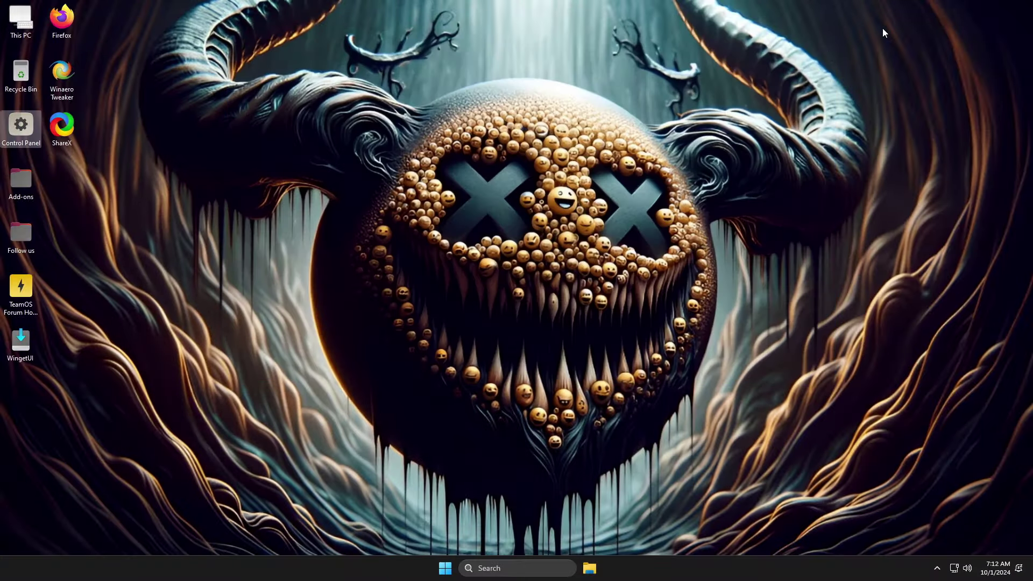
Examine the desktop context menu and its submenus, including File Manage, New, Compact OS, Personalize (classic) and Restart Explorer
right_click(883, 20)
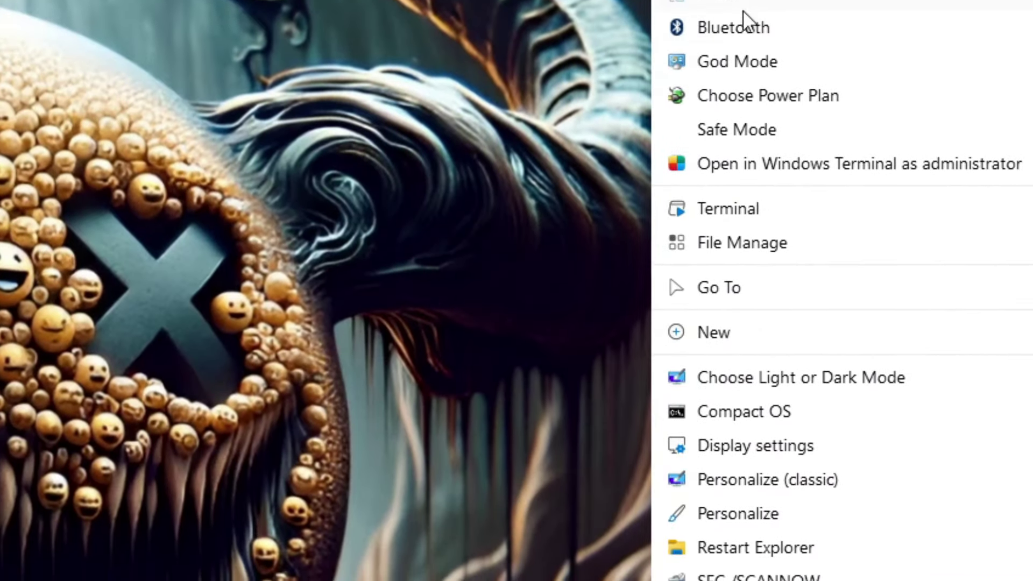
mouse_move(888, 92)
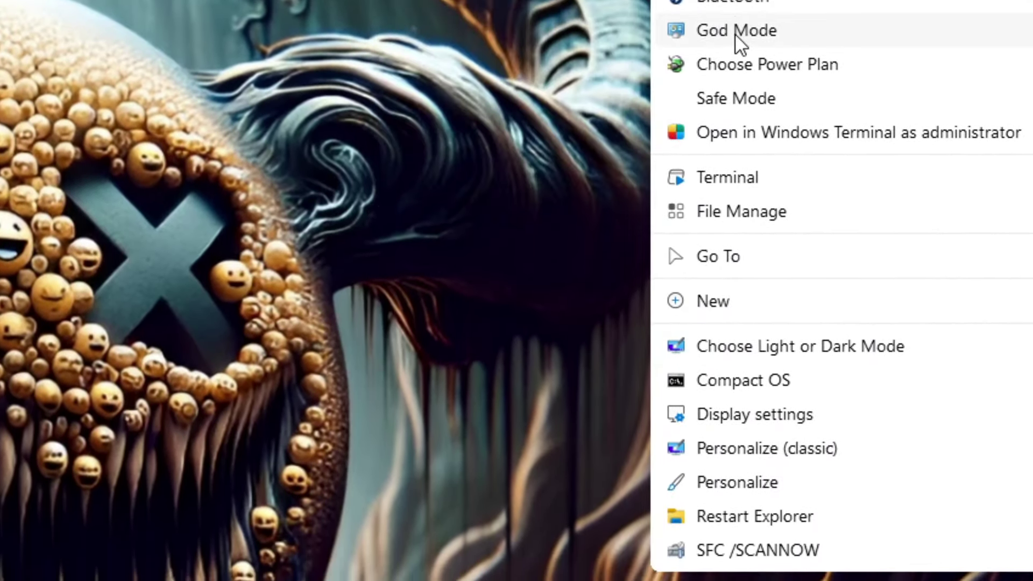
mouse_move(739, 68)
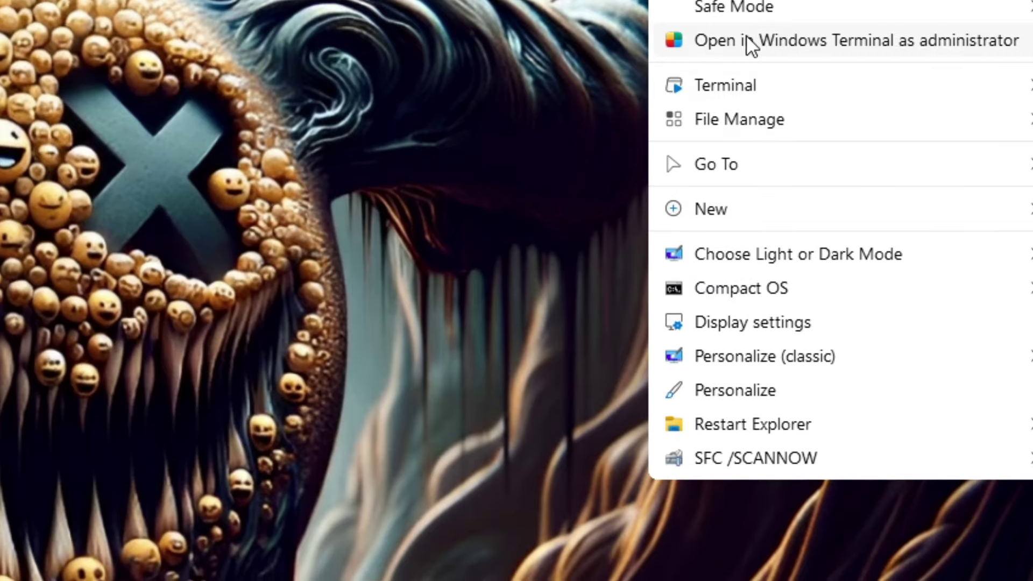
mouse_move(746, 95)
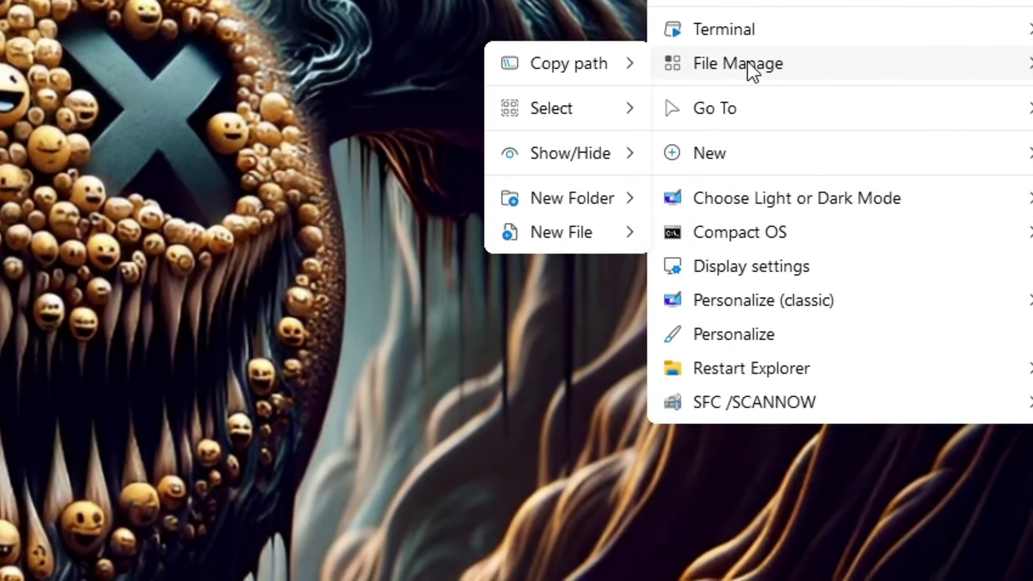
mouse_move(745, 111)
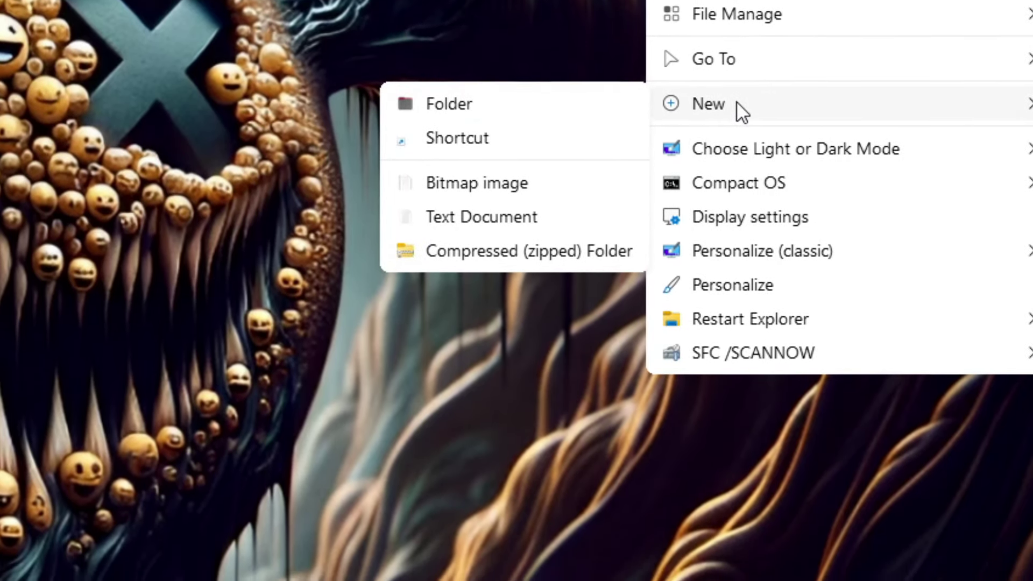
mouse_move(731, 151)
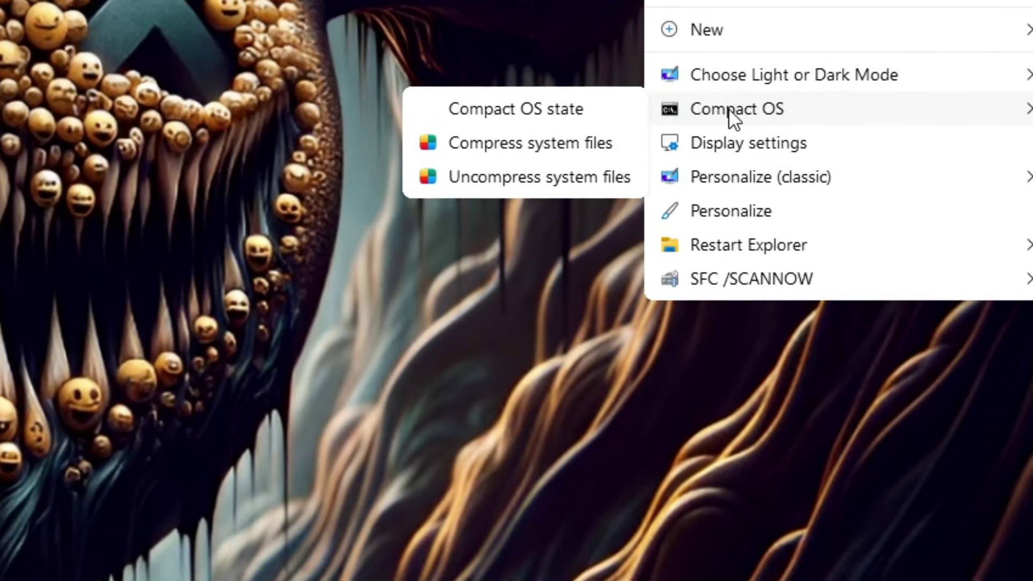
mouse_move(734, 177)
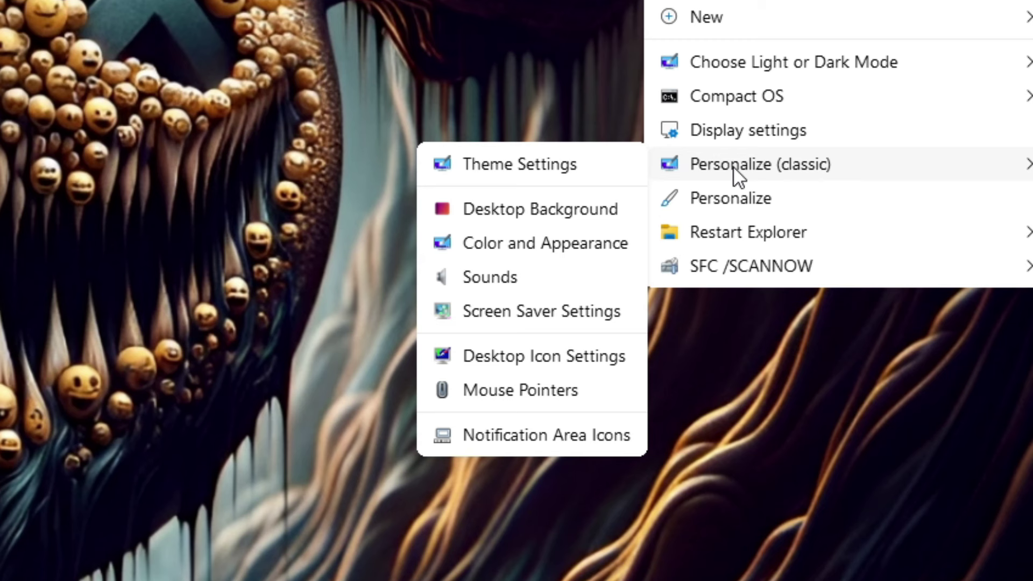
mouse_move(726, 226)
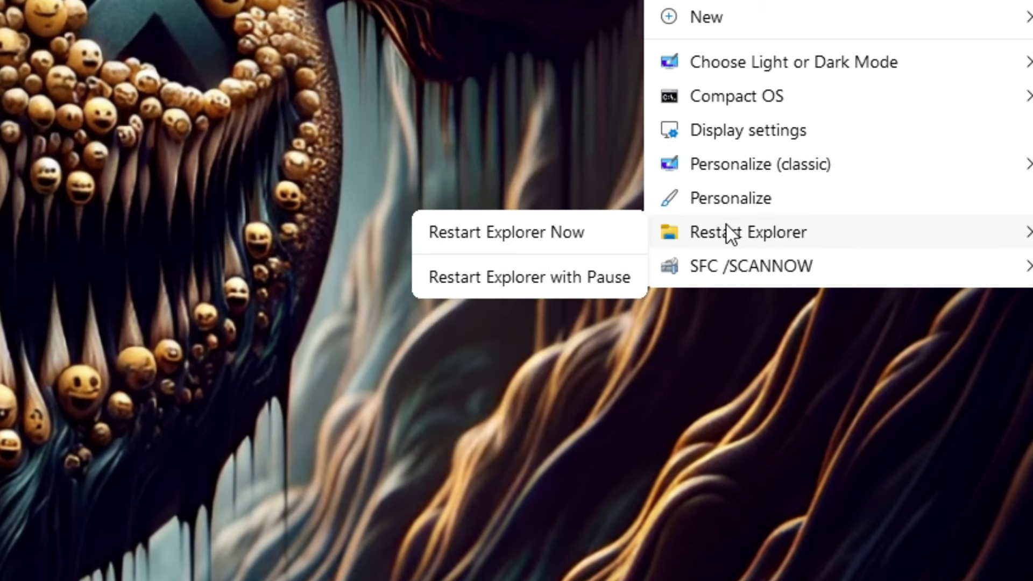
mouse_move(731, 272)
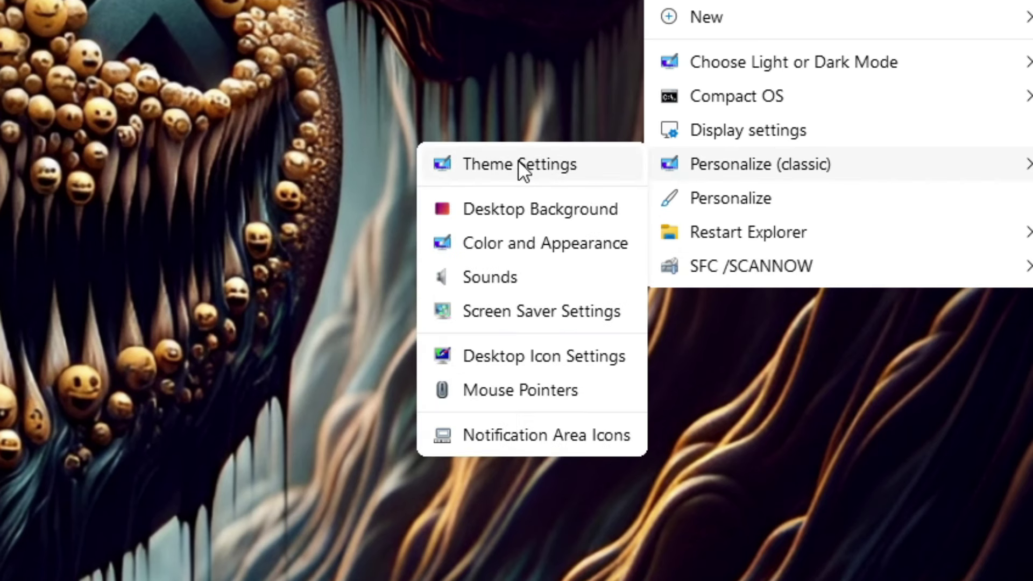
Open the classic Desktop Background settings, look through the supplied wallpapers and picture locations, and leave without saving changes
left_click(510, 205)
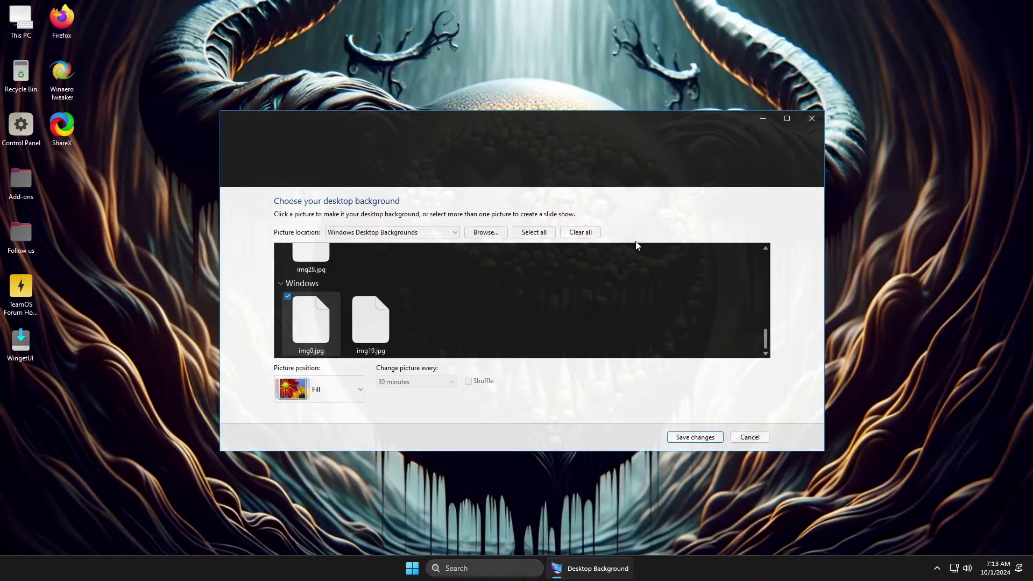
scroll(386, 301, "up", 15)
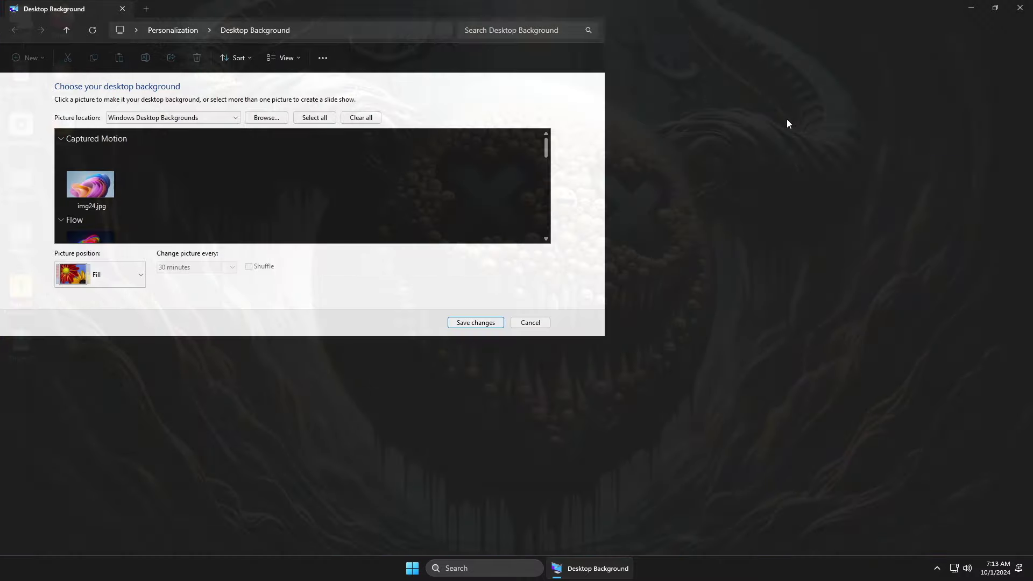
key("super+Up")
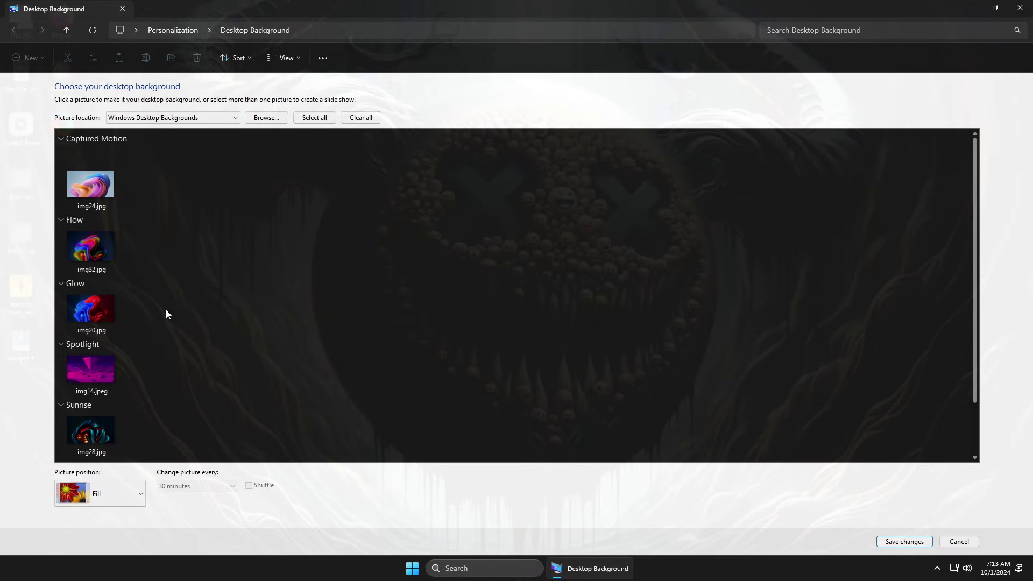
scroll(166, 312, "down", 2)
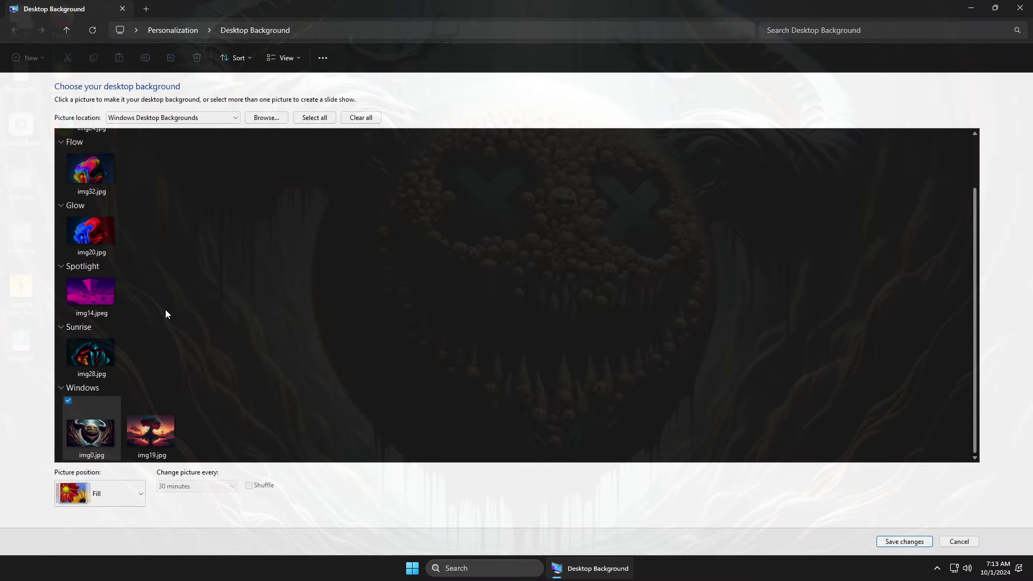
scroll(166, 310, "up", 2)
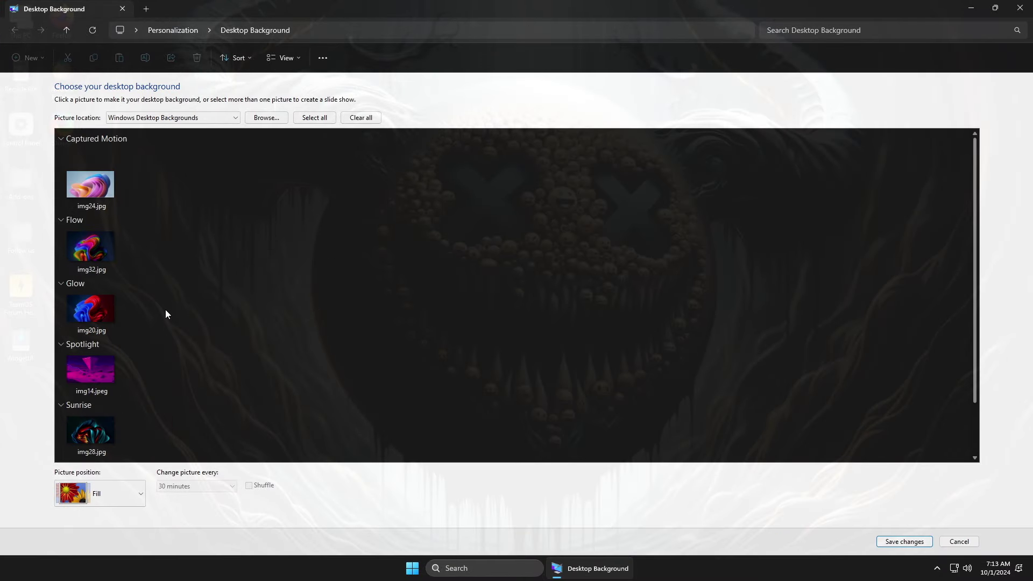
left_click(195, 115)
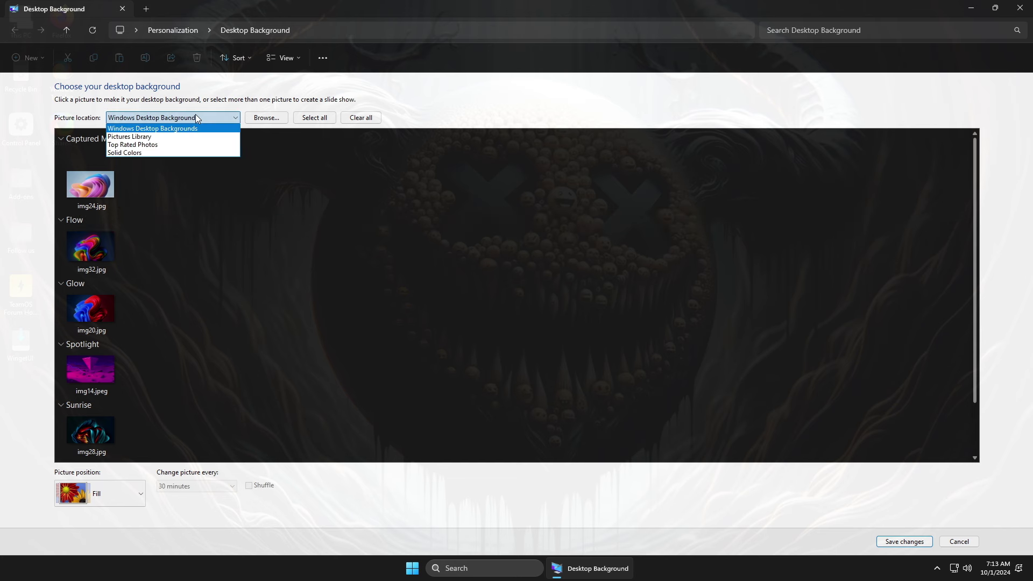
left_click(169, 202)
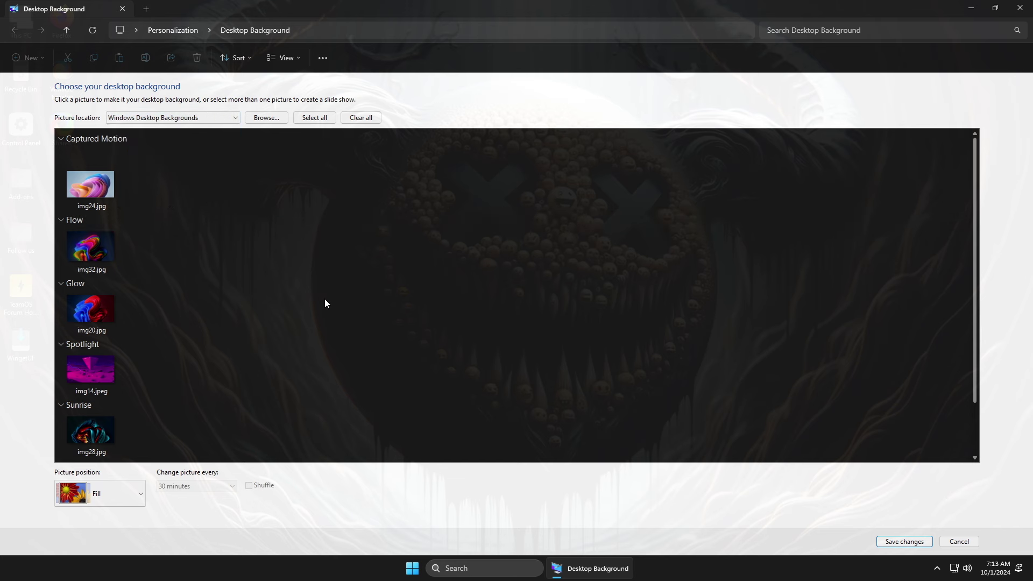
scroll(324, 299, "down", 2)
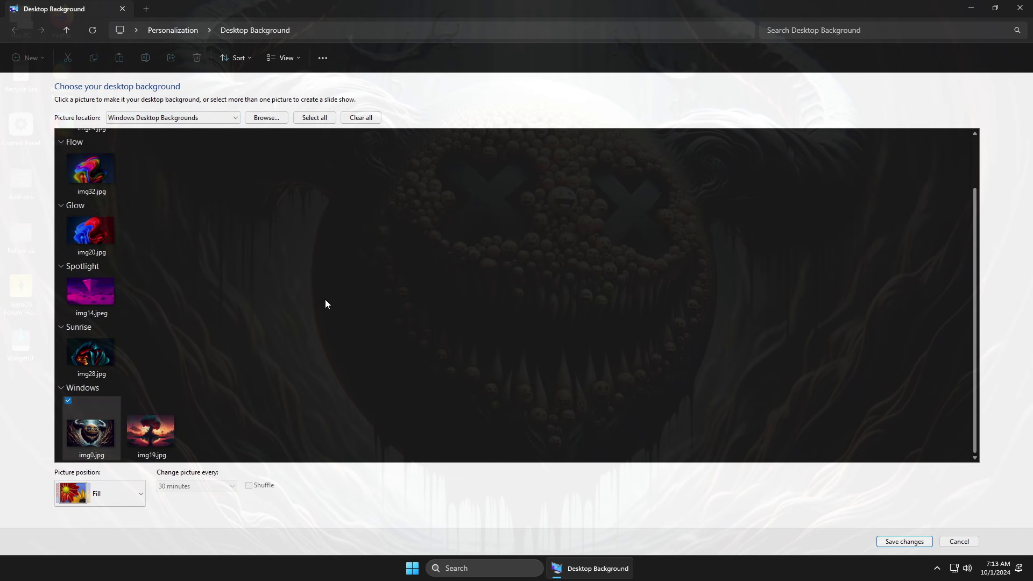
left_click(1020, 8)
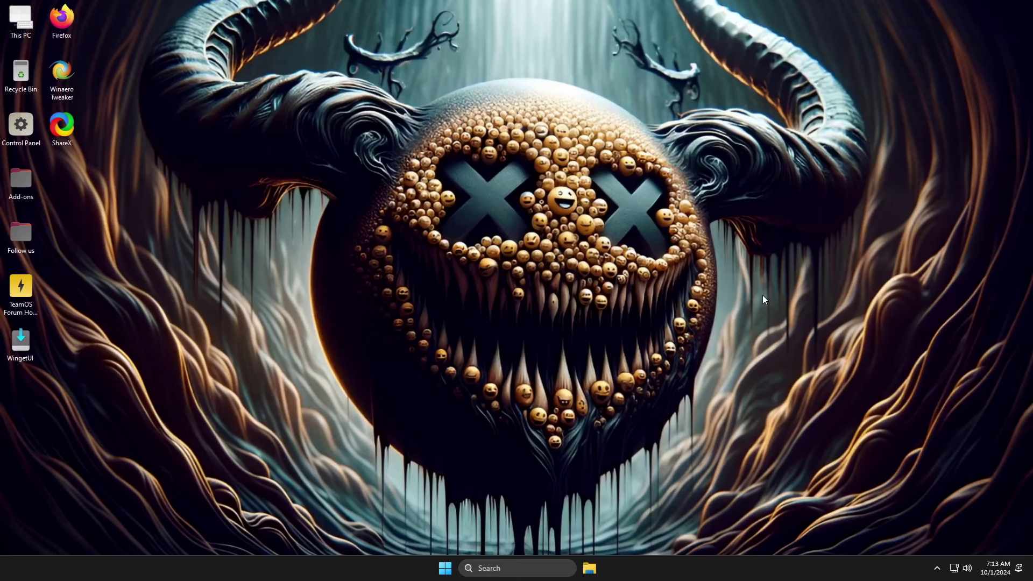
Open Windows Settings full screen and look through the Personalization themes and the Gaming page
left_click(446, 570)
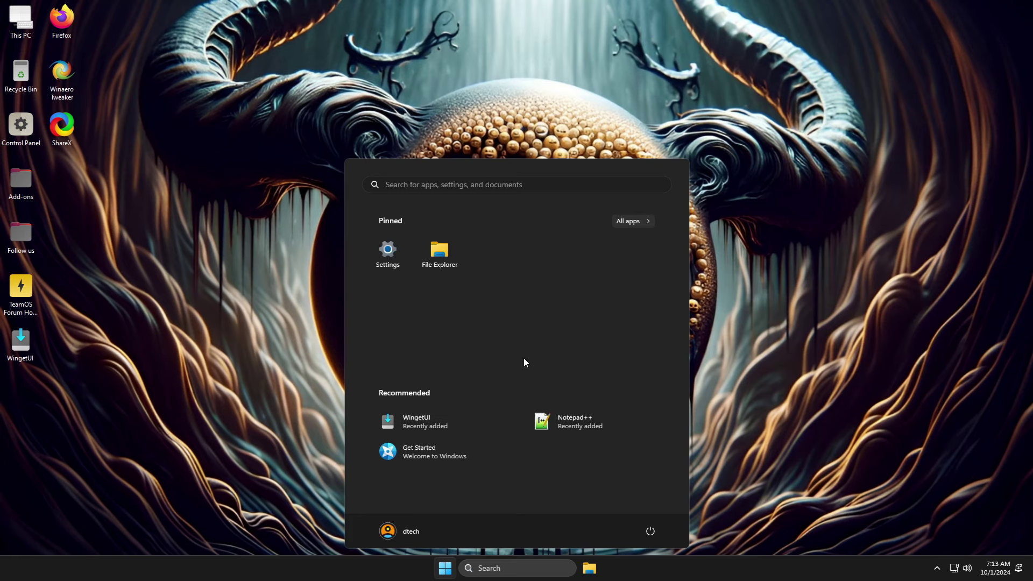
left_click(391, 254)
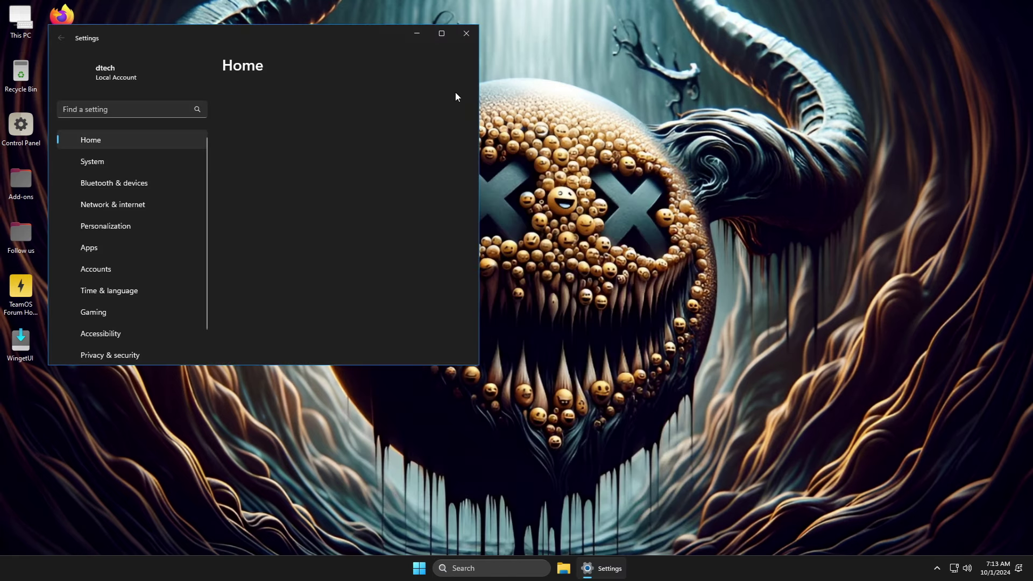
left_click(441, 33)
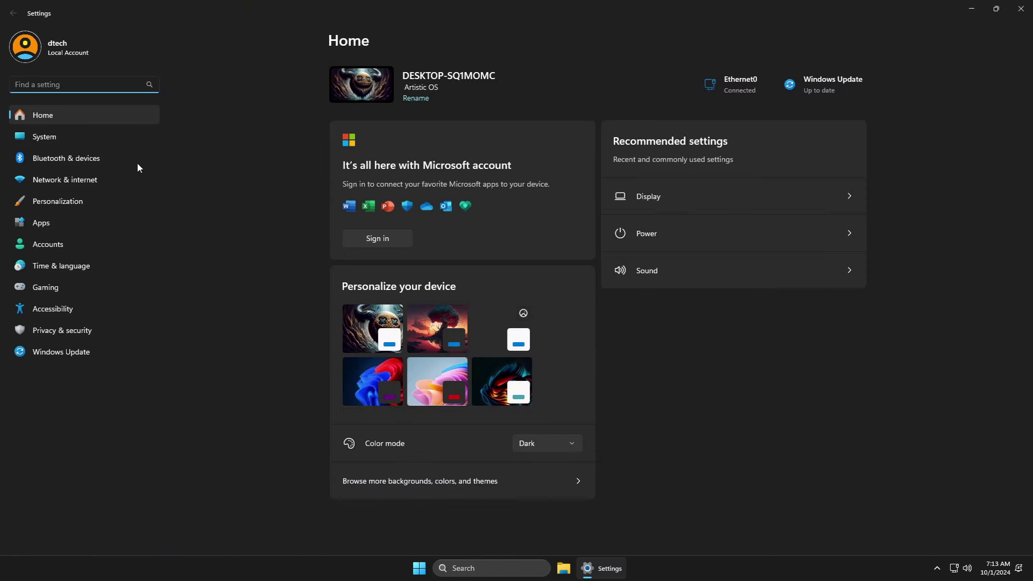
left_click(56, 207)
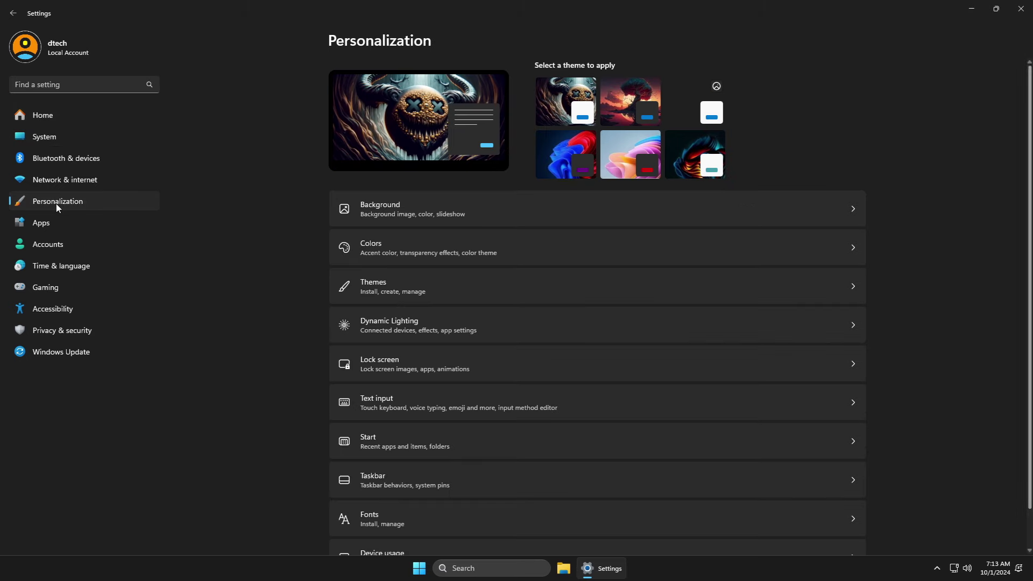
left_click(376, 282)
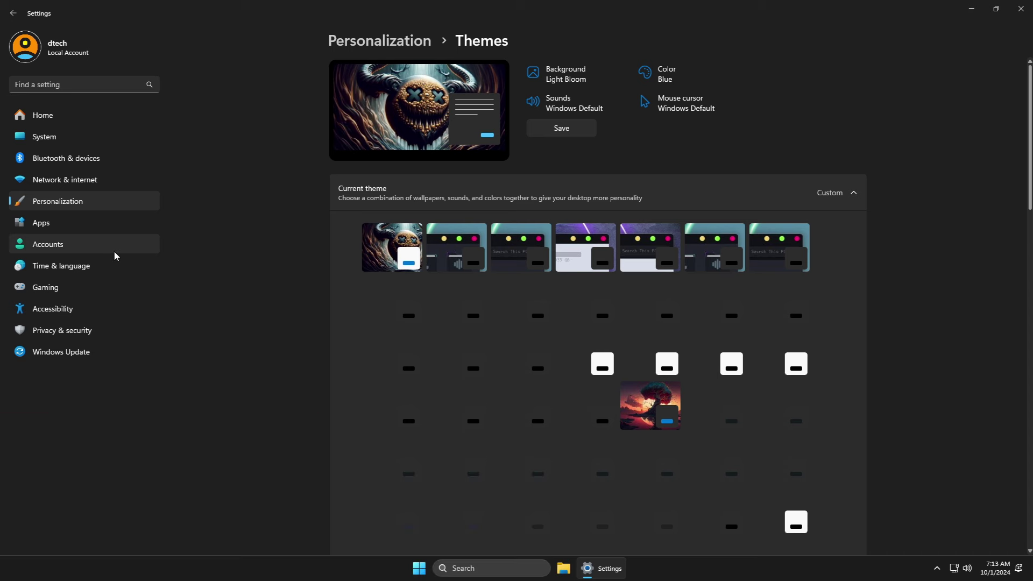
left_click(41, 291)
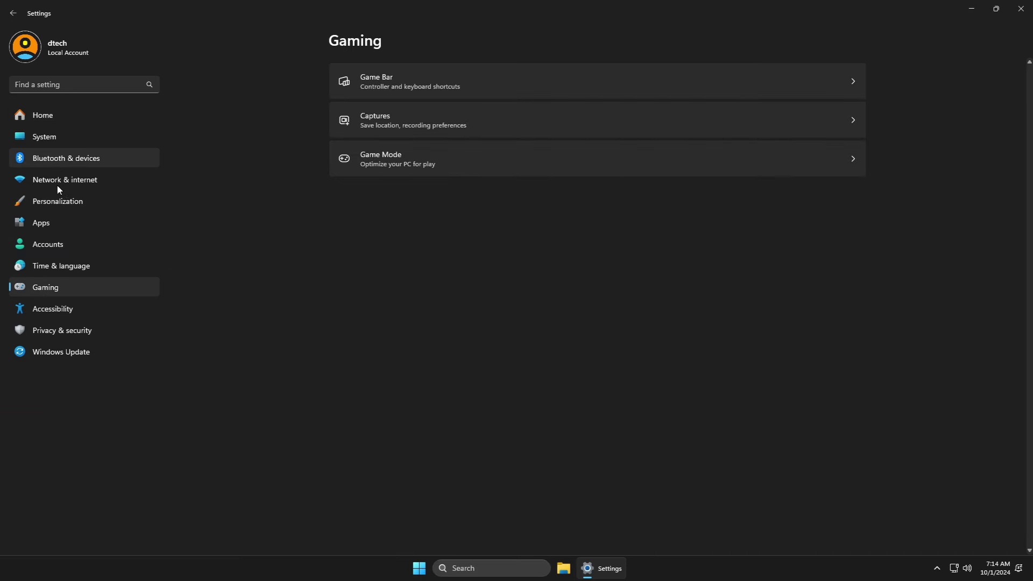
Examine the full list of installed apps in Settings, from 7-Zip through Xbox Live
left_click(54, 222)
left_click(430, 89)
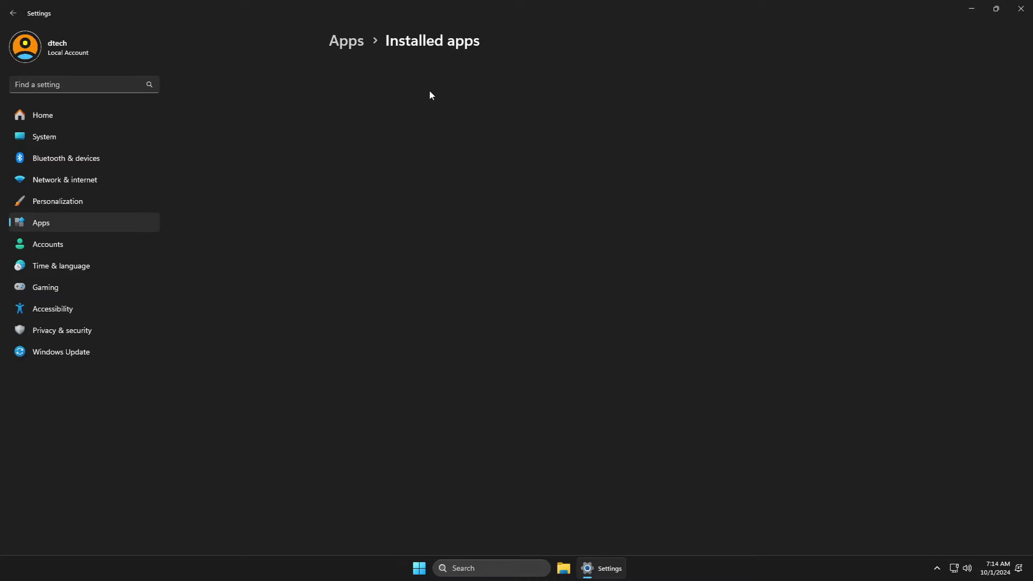
scroll(514, 261, "down", 20)
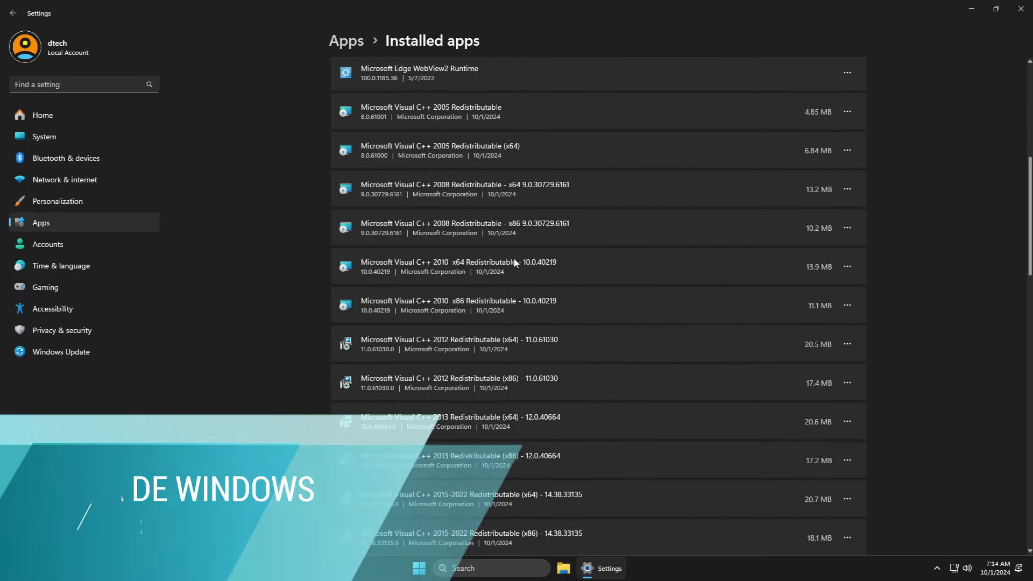
scroll(514, 258, "down", 3)
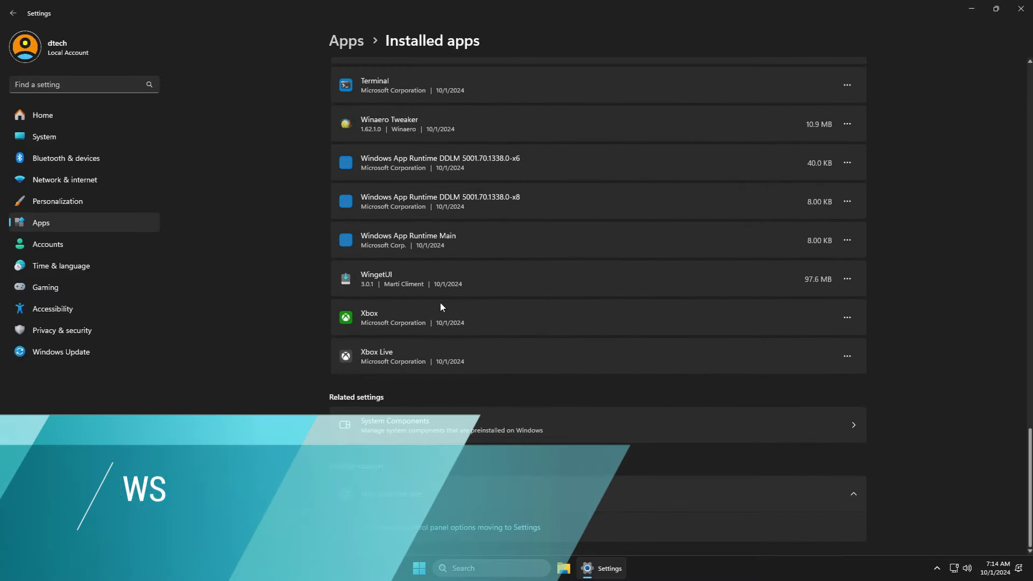
scroll(424, 337, "up", 5)
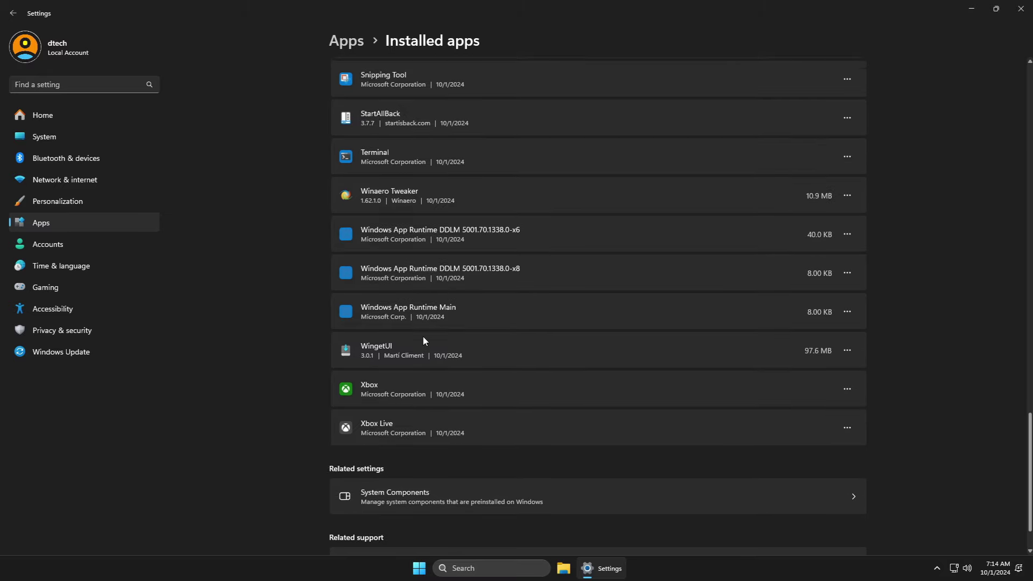
scroll(424, 338, "up", 10)
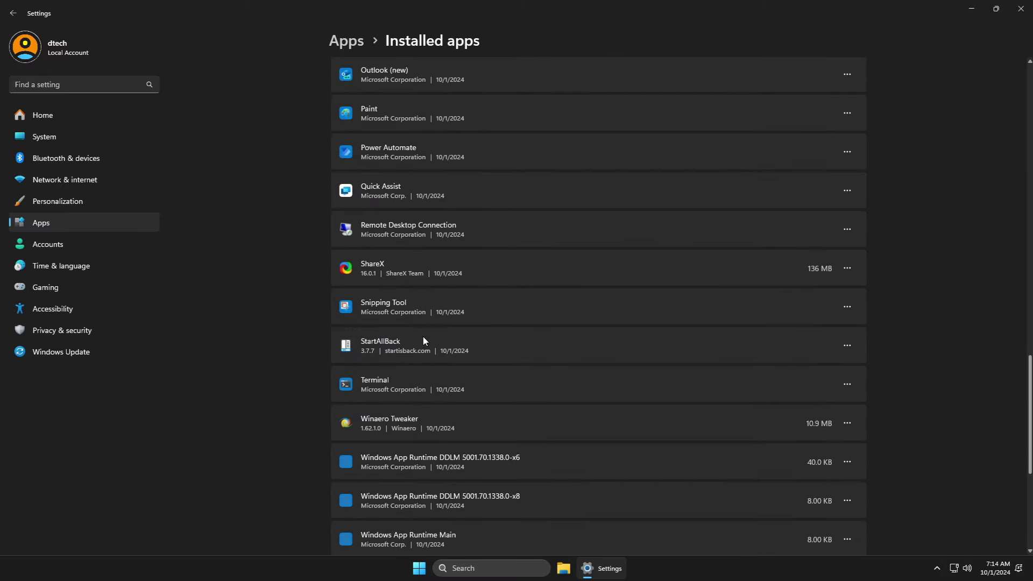
scroll(423, 336, "up", 8)
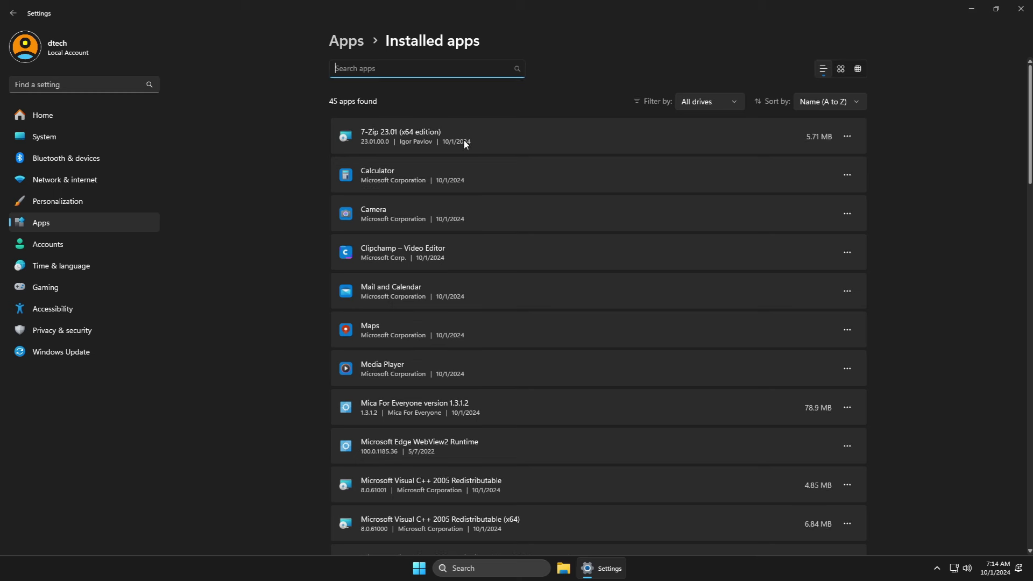
View the hidden notification-area icons and run a check for new Windows updates
left_click(938, 568)
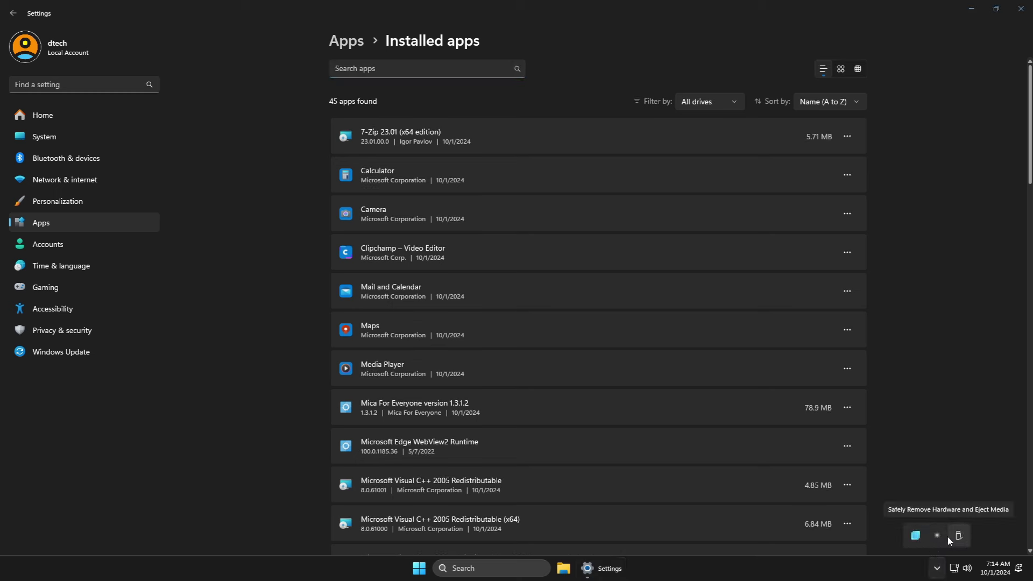
left_click(786, 564)
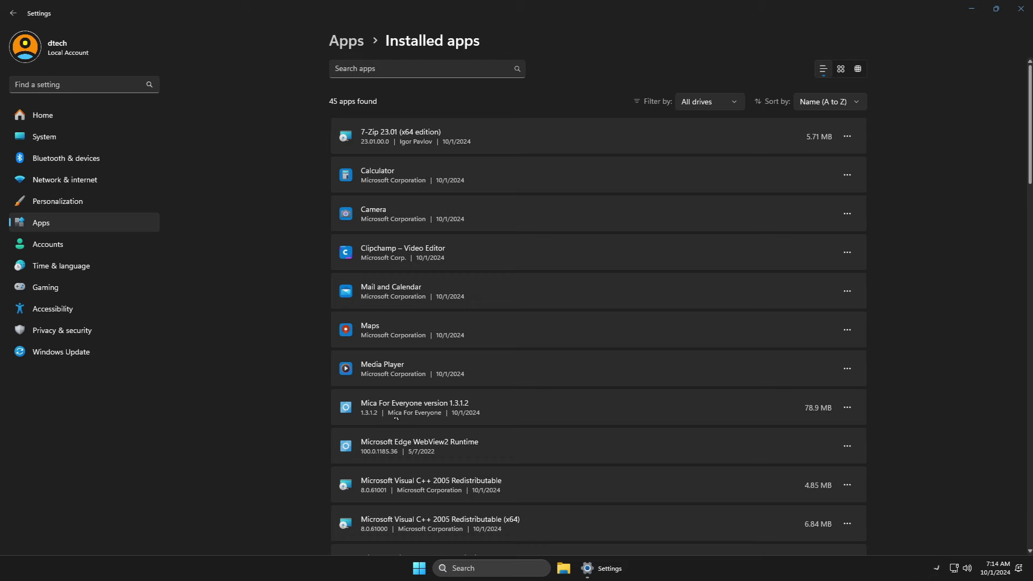
left_click(83, 352)
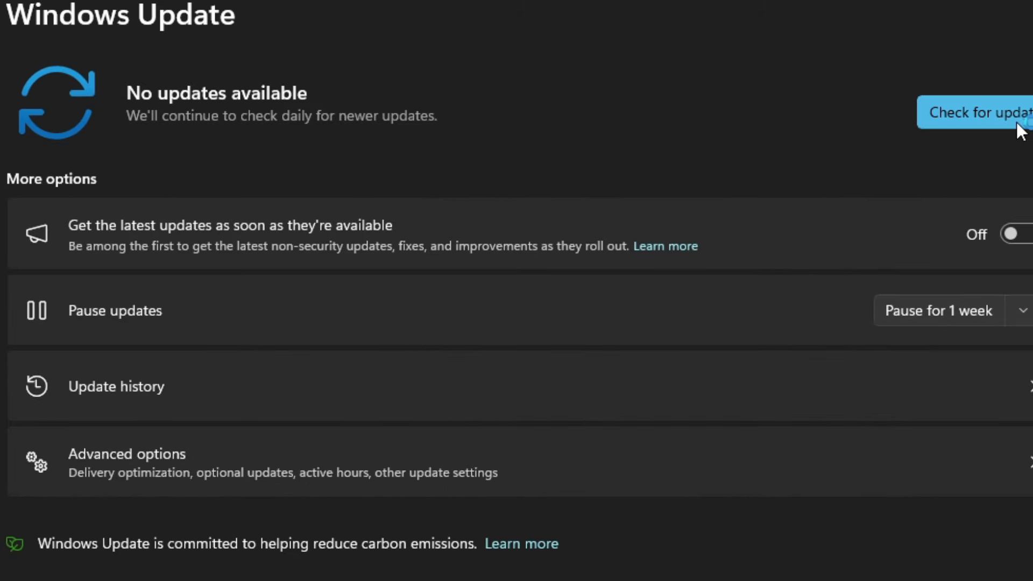
left_click(1017, 123)
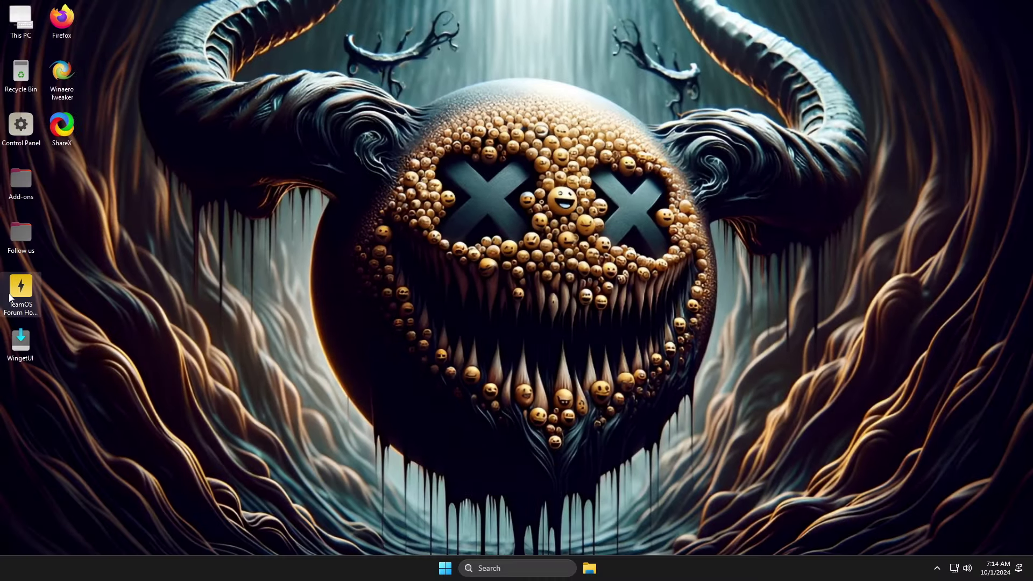
Open WingetUI, acknowledge its startup notices, look over the package discovery page and close it, and open the Add-ons folder on the desktop
double_click(14, 342)
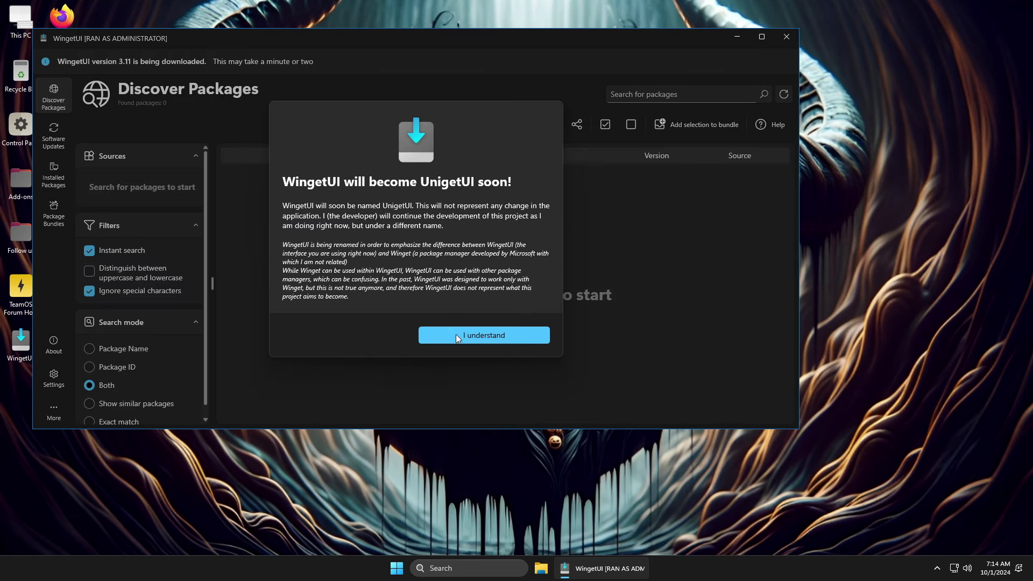
left_click(489, 340)
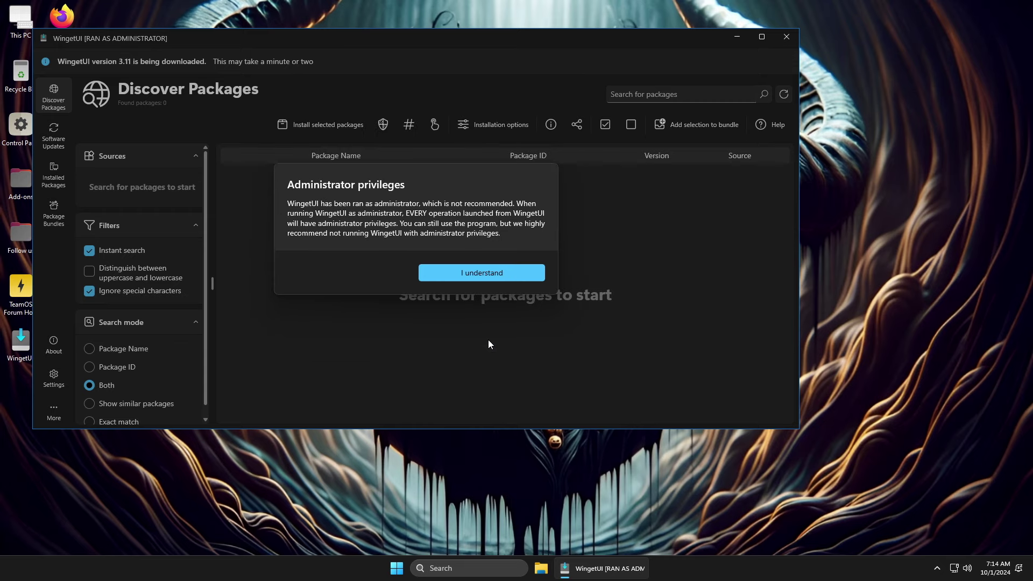
left_click(495, 276)
scroll(174, 323, "down", 1)
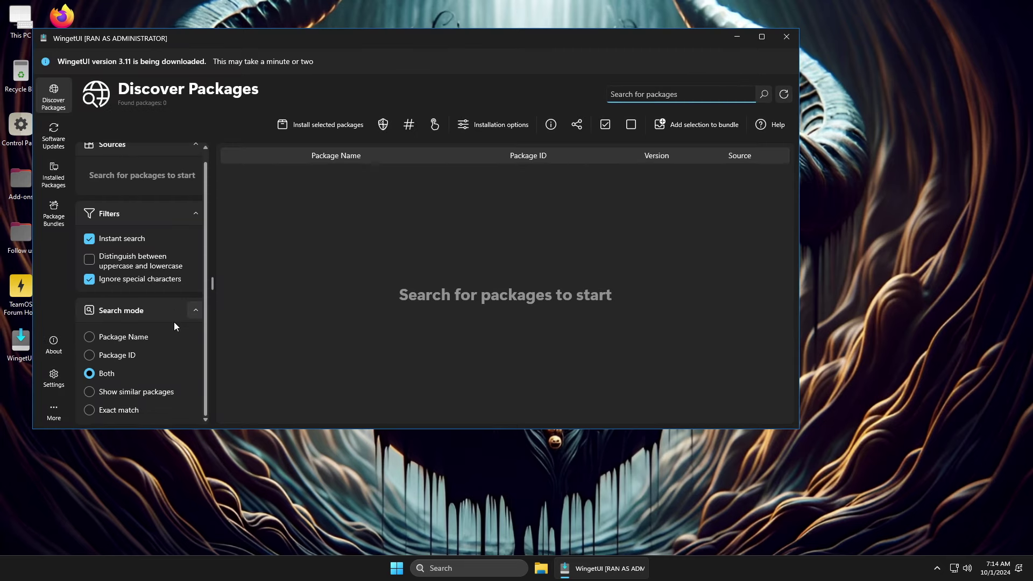
scroll(174, 322, "up", 1)
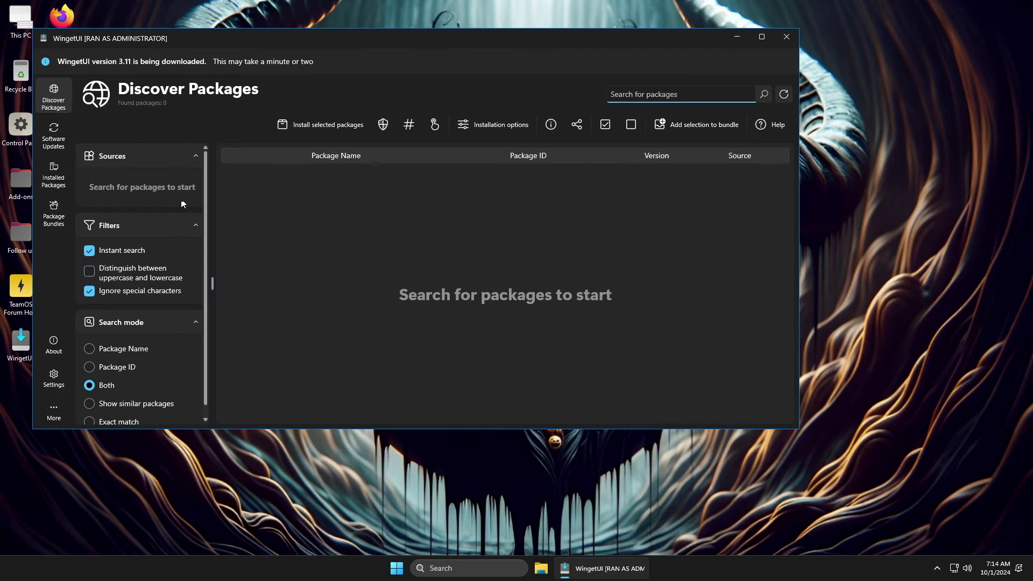
left_click(786, 35)
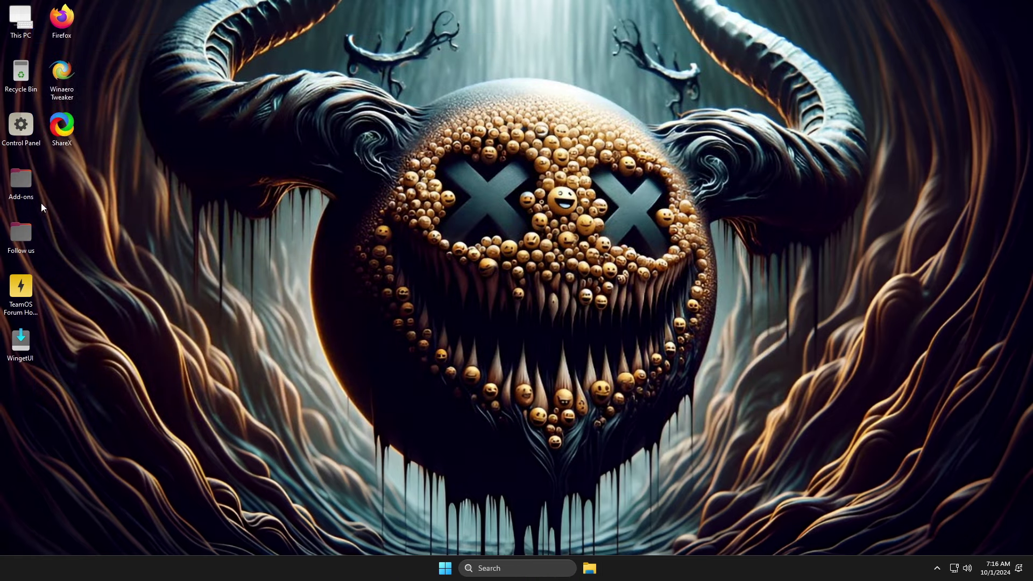
double_click(20, 182)
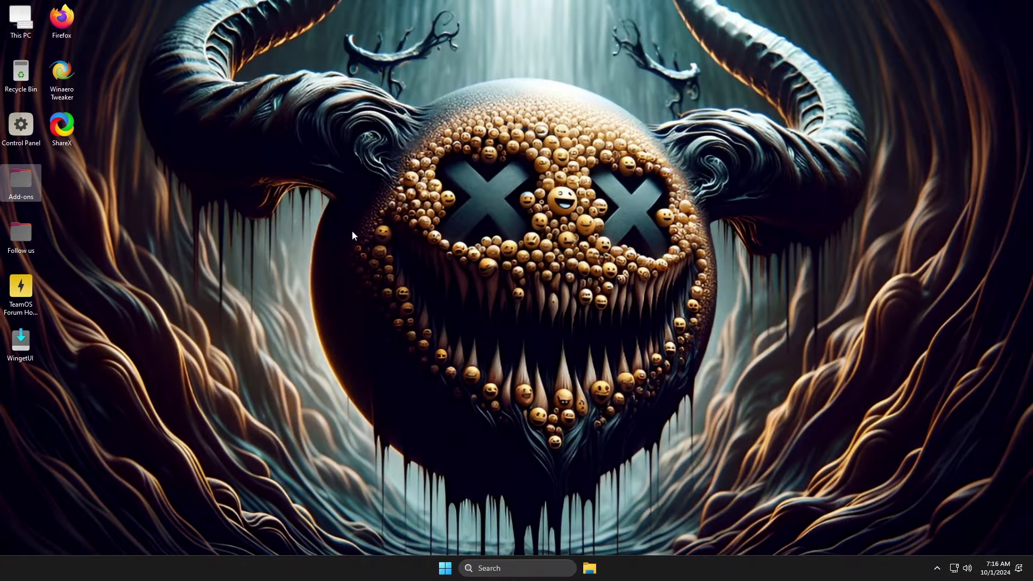
Launch Firefox full screen, load YouTube in the new tab, and close the Firefox download page tab
double_click(70, 24)
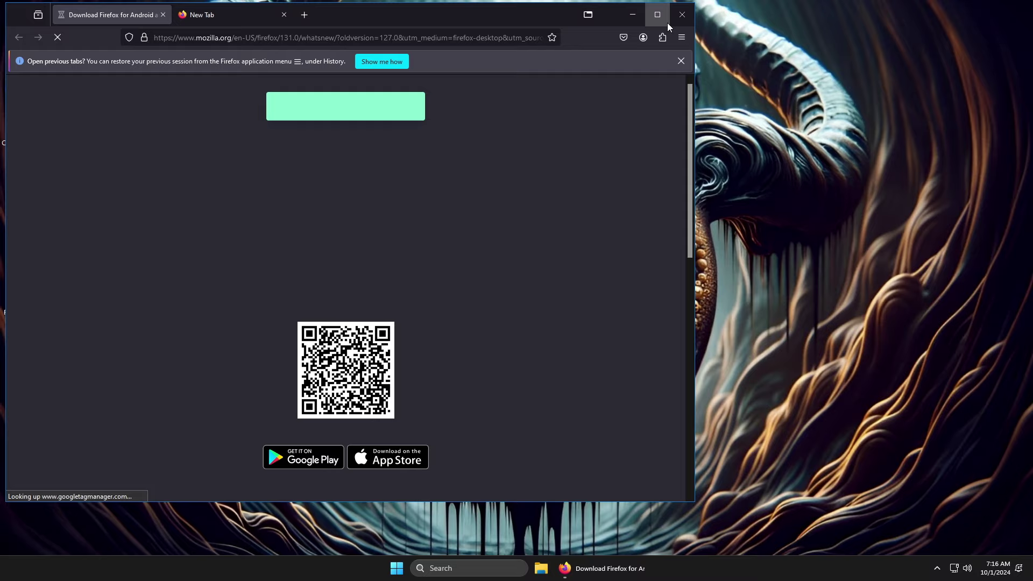
left_click(658, 15)
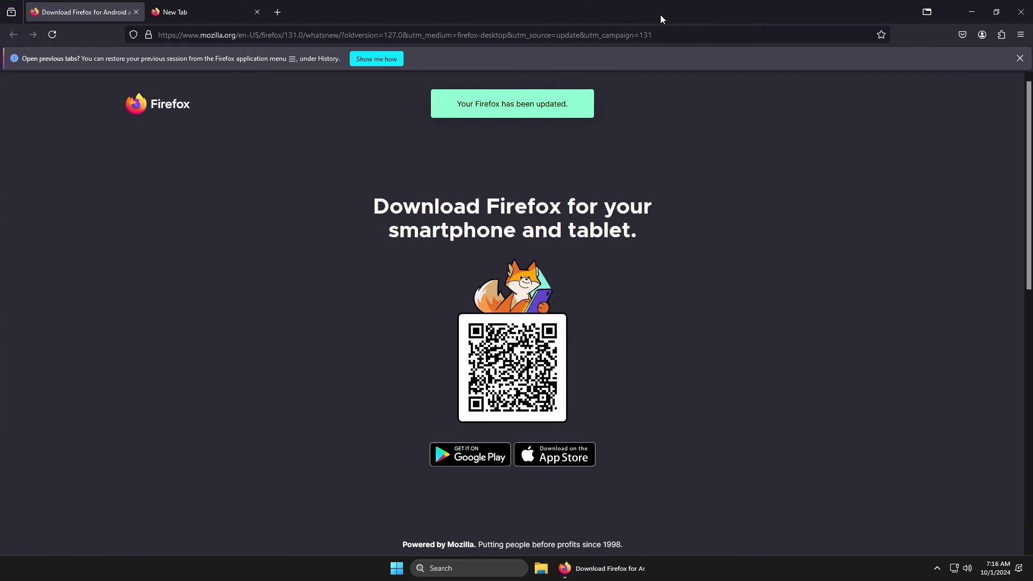
left_click(222, 17)
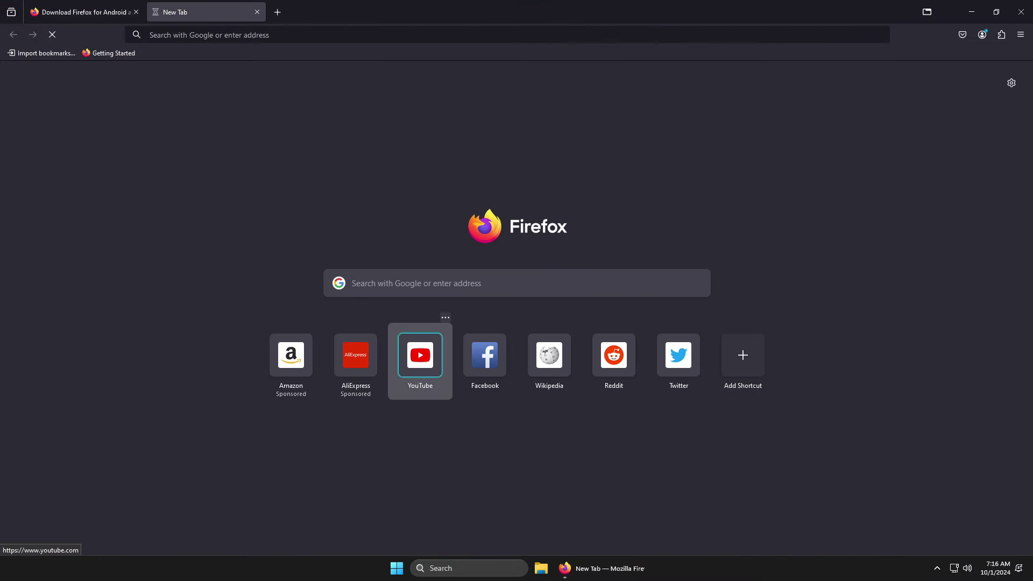
left_click(418, 366)
left_click(136, 12)
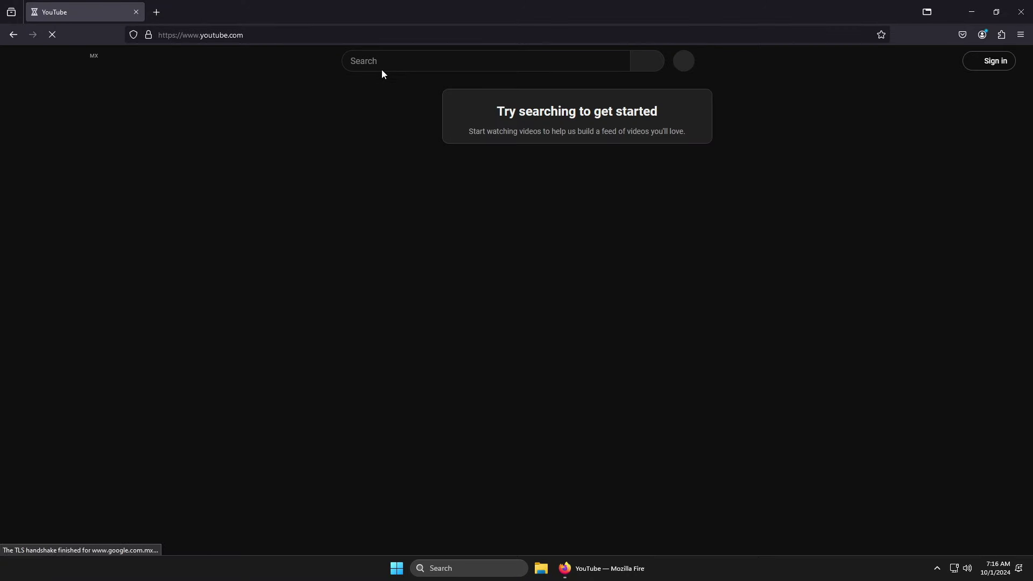
Search YouTube for "dtech usb english", open the D-TECH USB | SYSTEMS channel, and look through its videos
left_click(382, 69)
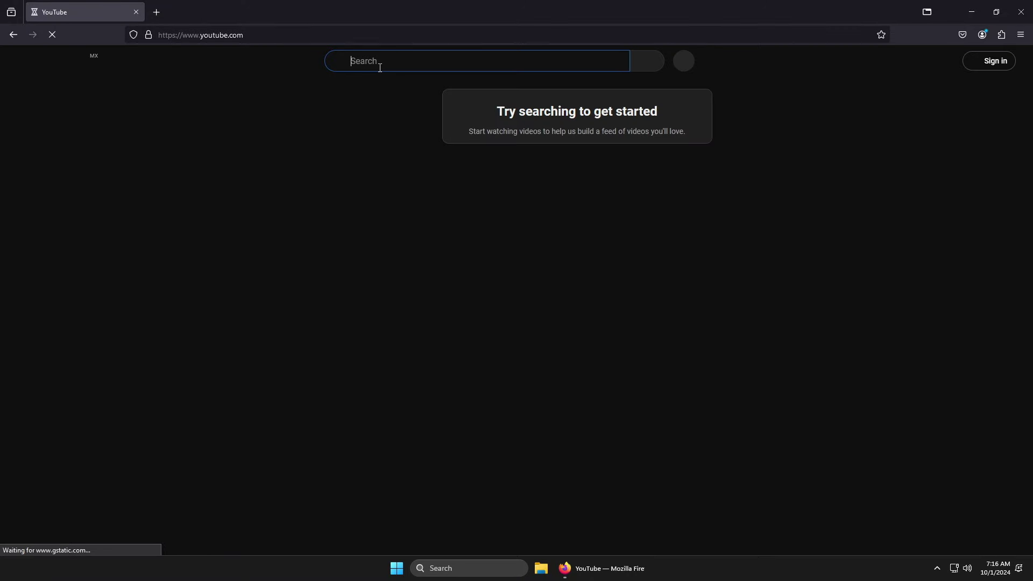
type("dtech usb english")
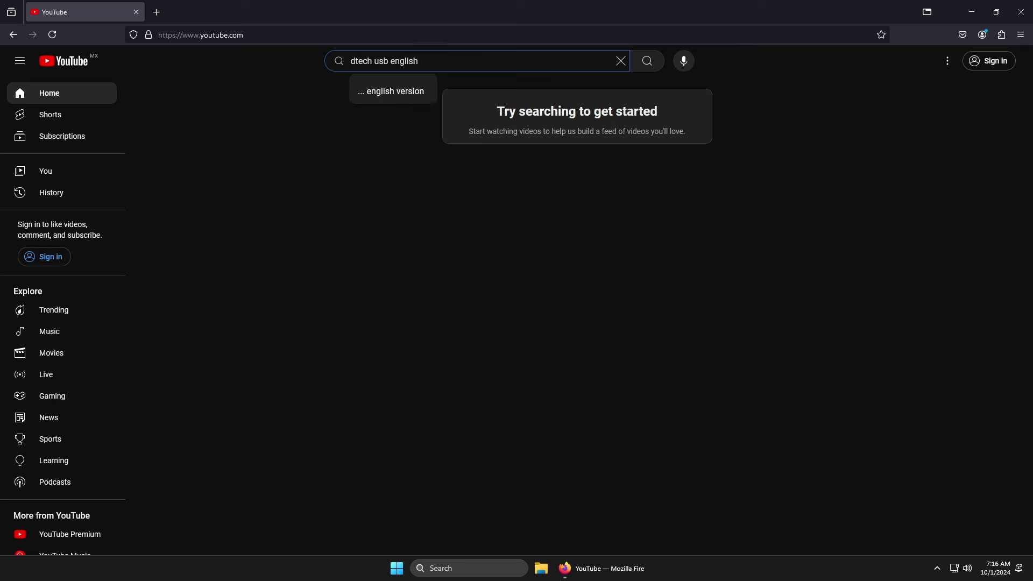
key("Return")
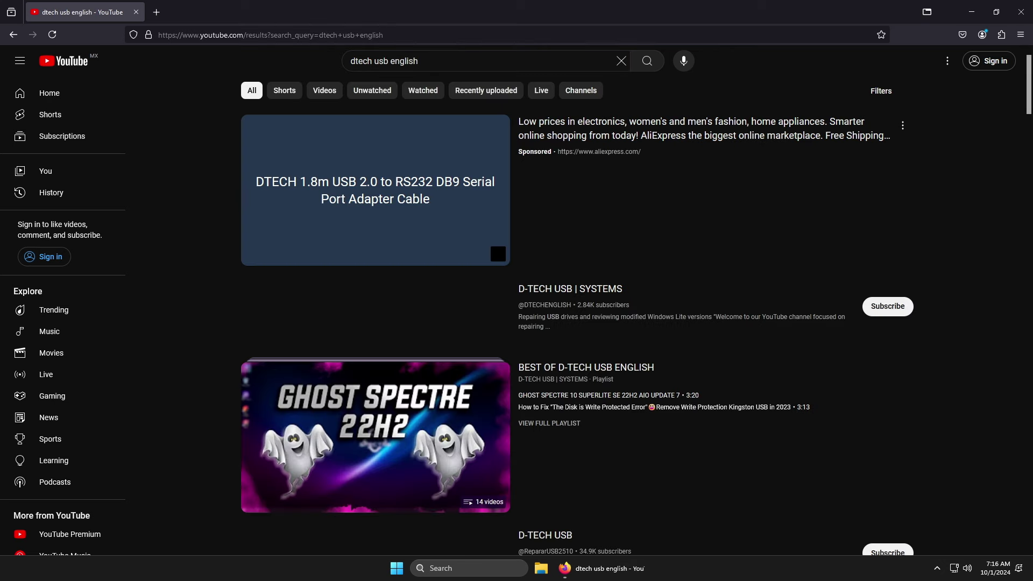
left_click(578, 293)
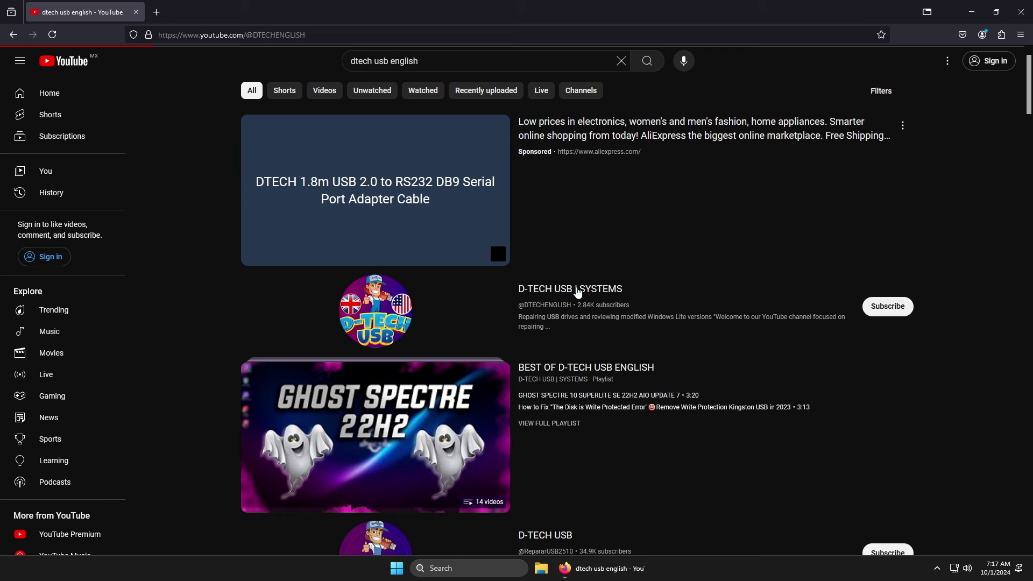
scroll(578, 291, "down", 2)
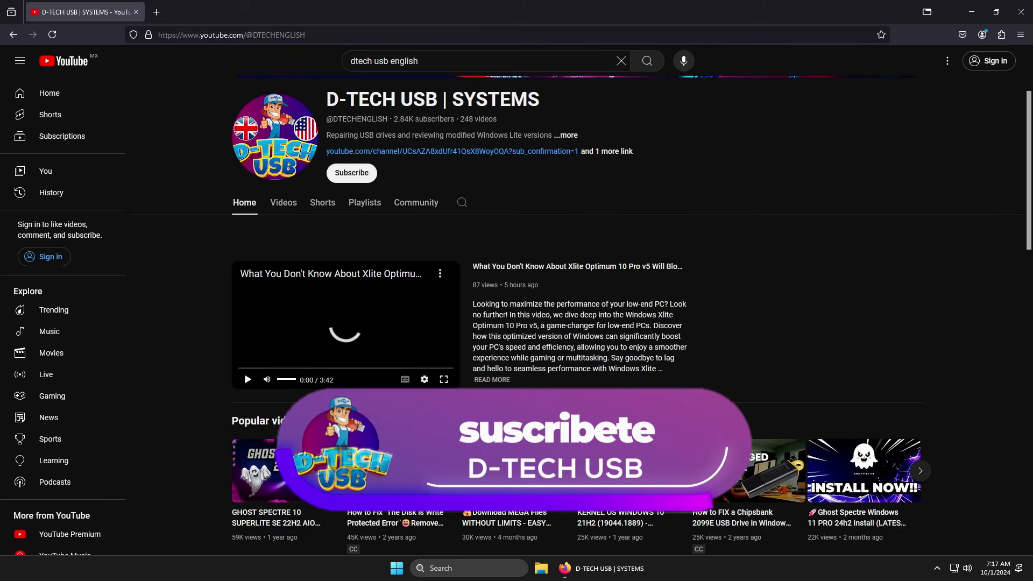
scroll(578, 290, "down", 10)
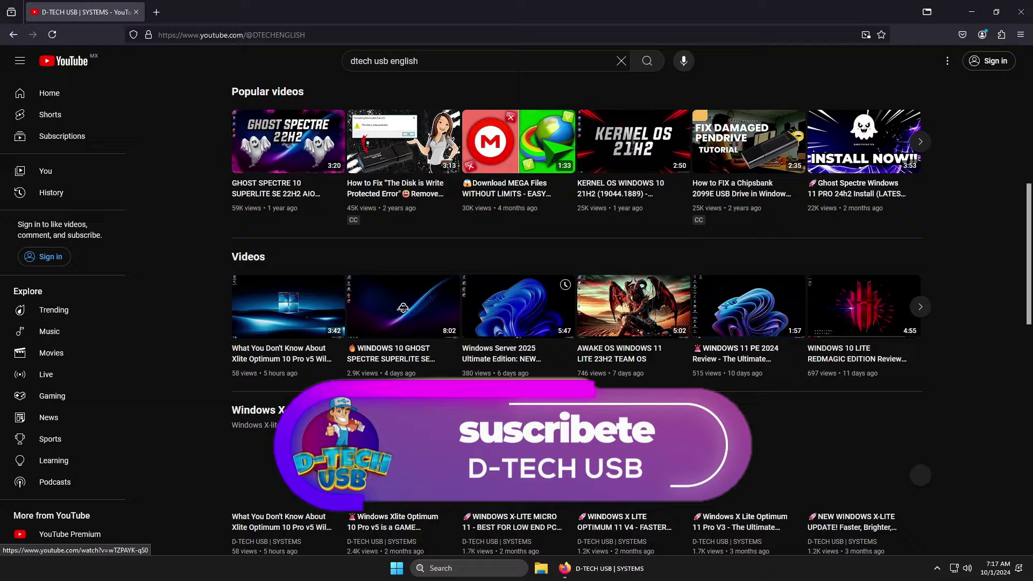
scroll(404, 330, "up", 12)
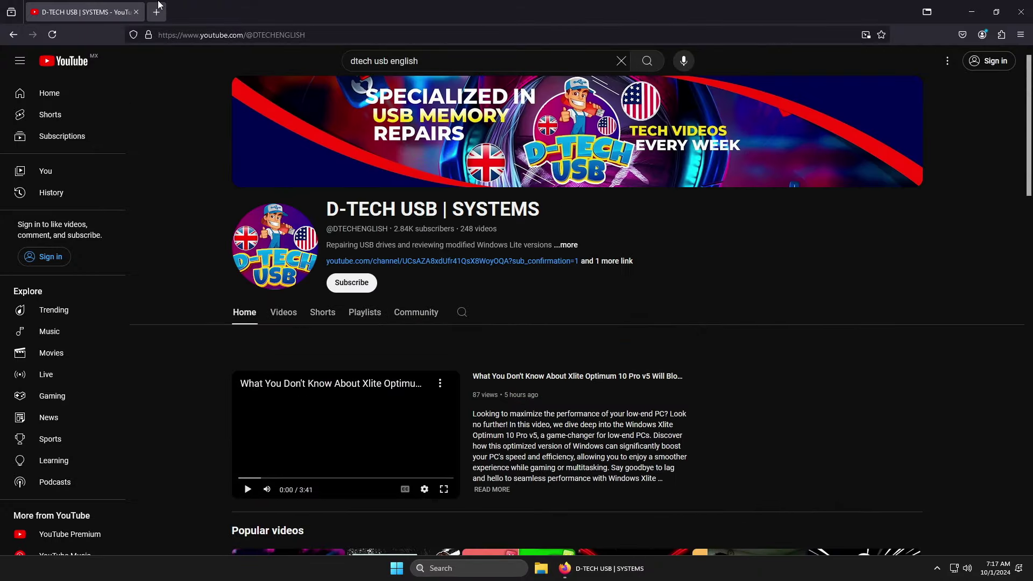
Search the web for "pexels" in a new tab and open the Pexels stock photo site
left_click(156, 12)
type("pexels")
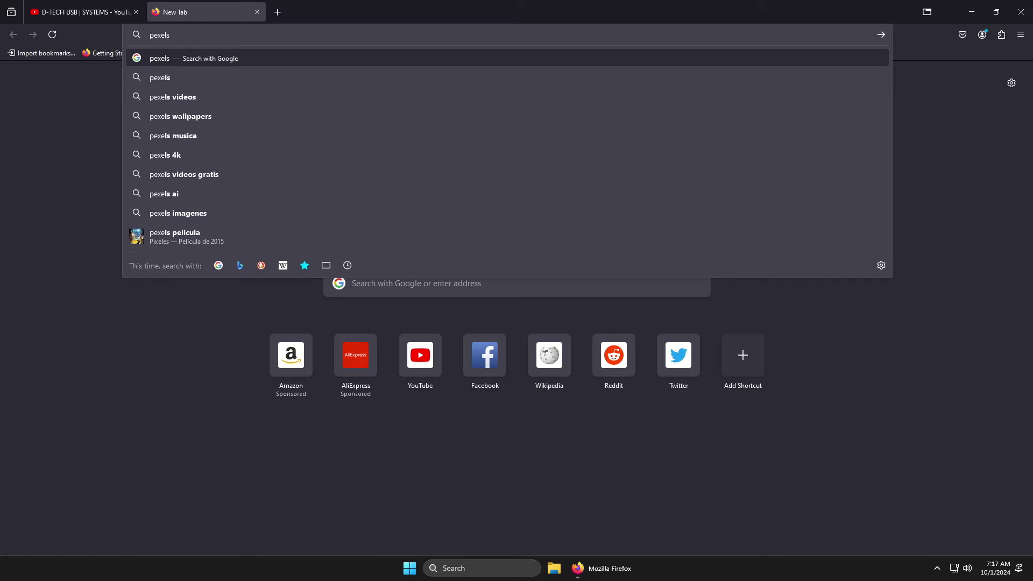
key("Return")
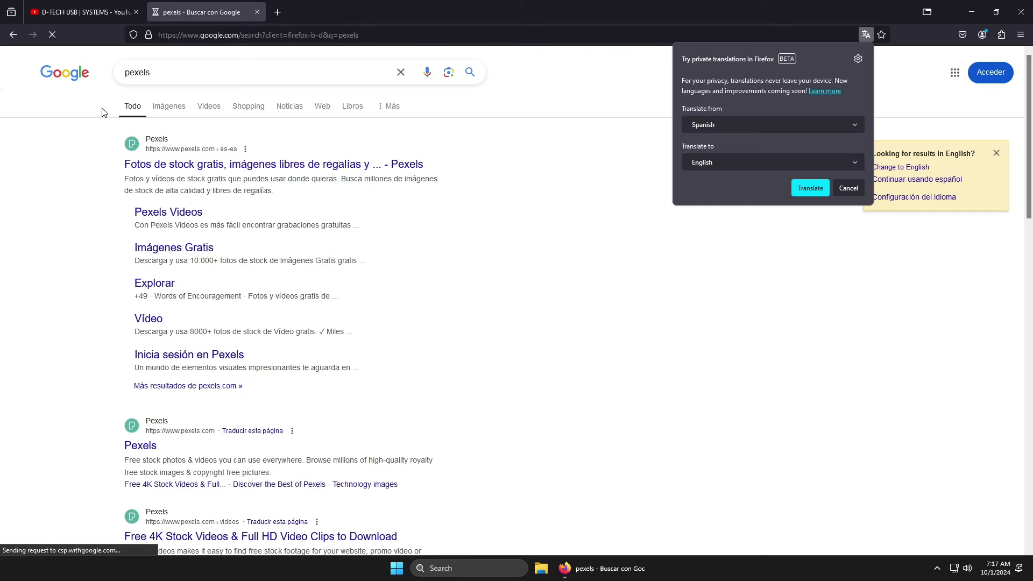
left_click(188, 166)
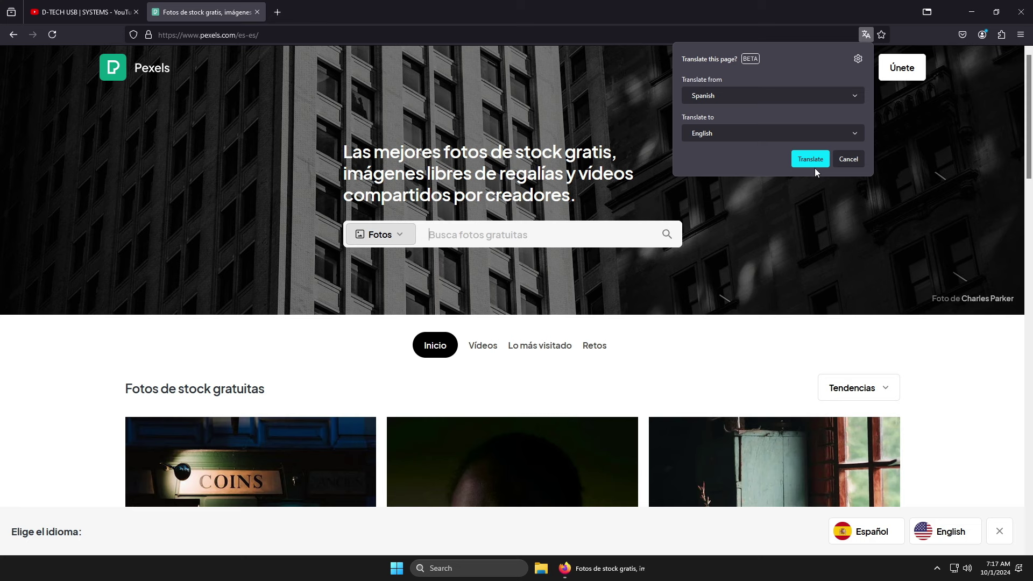
Translate the Pexels page from Spanish to English, dismiss the Google sign-in prompt, and browse the free stock photos
left_click(815, 162)
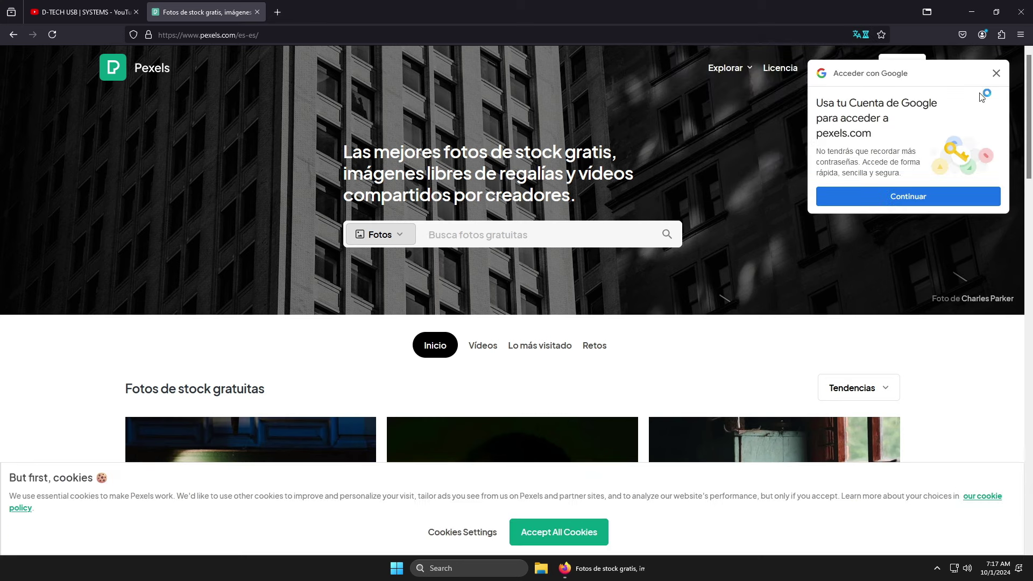
left_click(995, 74)
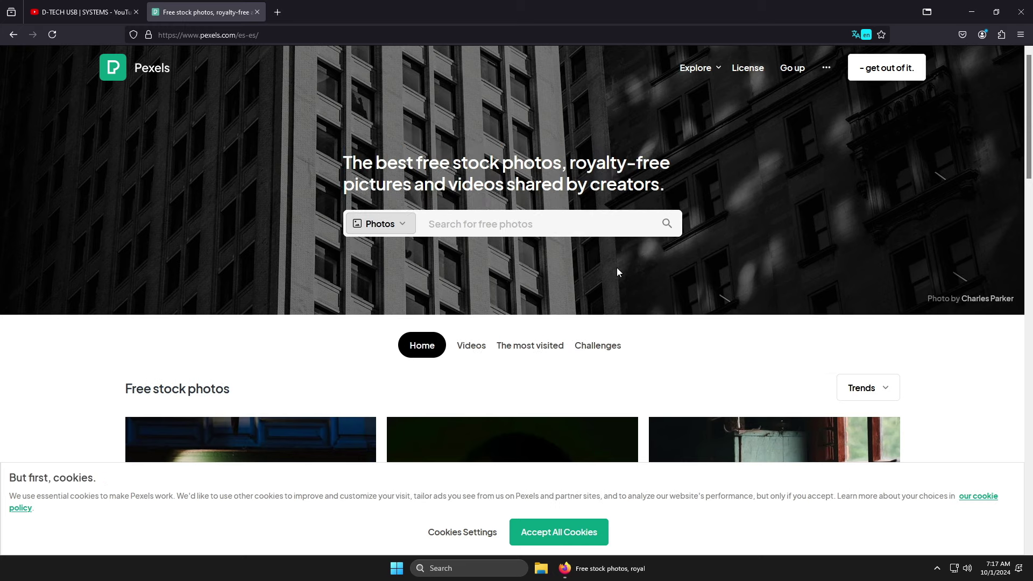
scroll(616, 271, "down", 10)
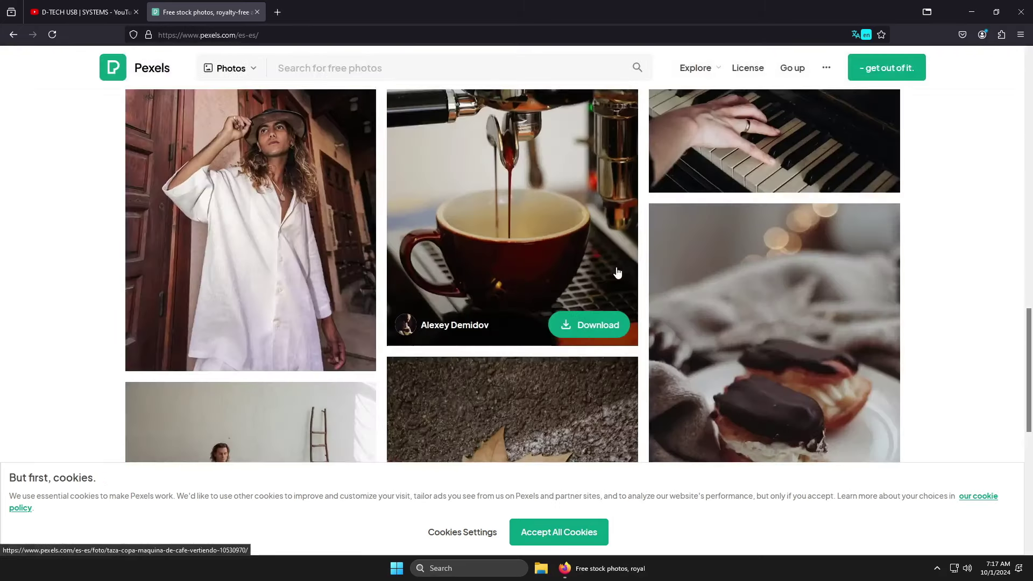
scroll(616, 272, "up", 3)
scroll(617, 269, "up", 7)
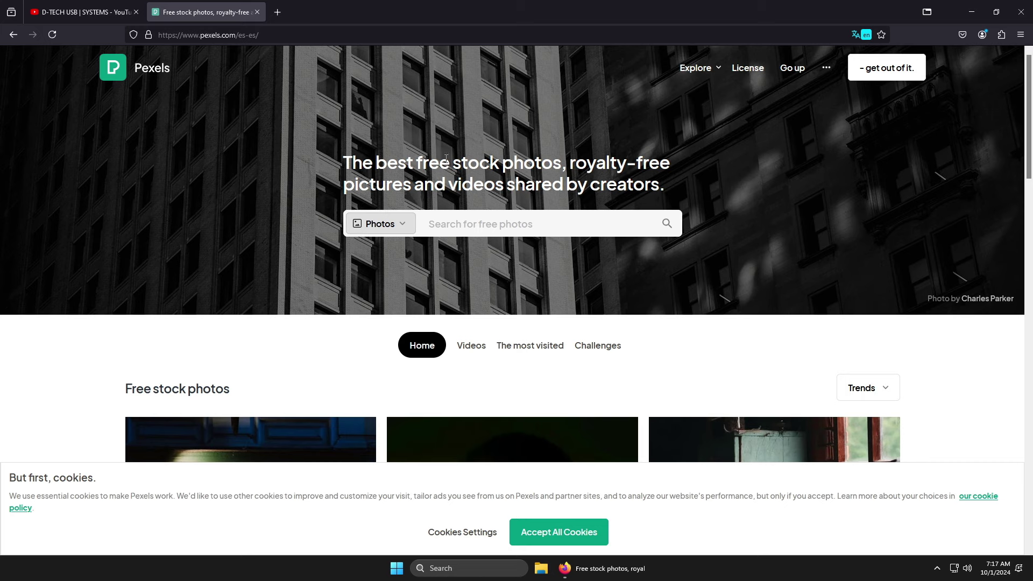
Search for "audionautix" in another new tab, open the Audionautix site, and look over its free music page
left_click(277, 12)
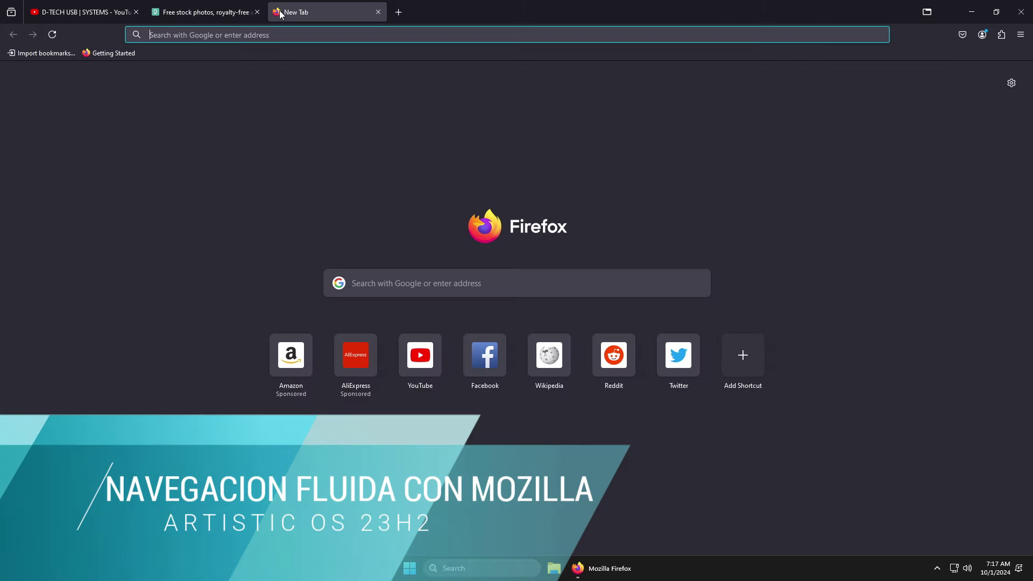
type("audionau")
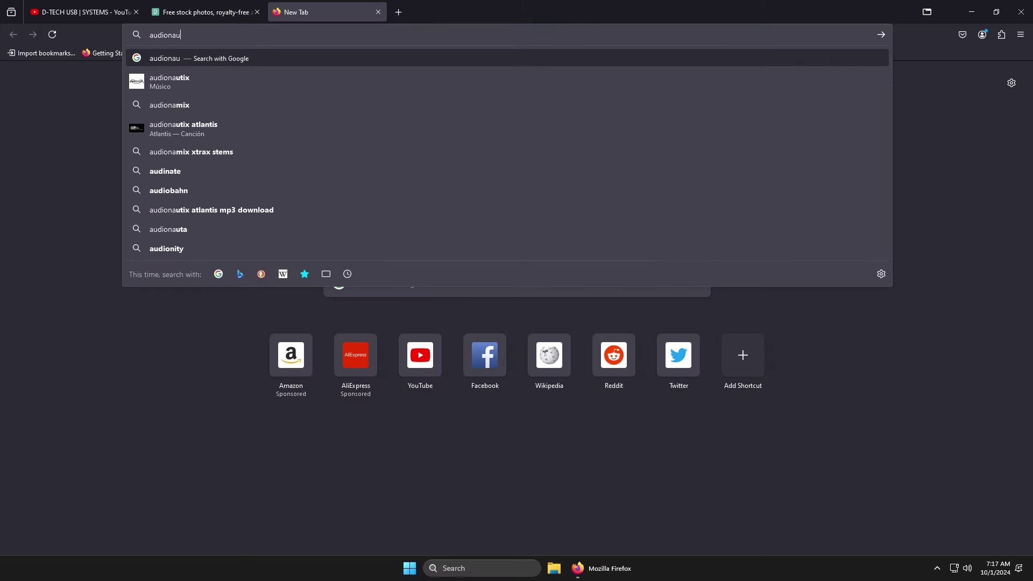
type("tix")
key("Return")
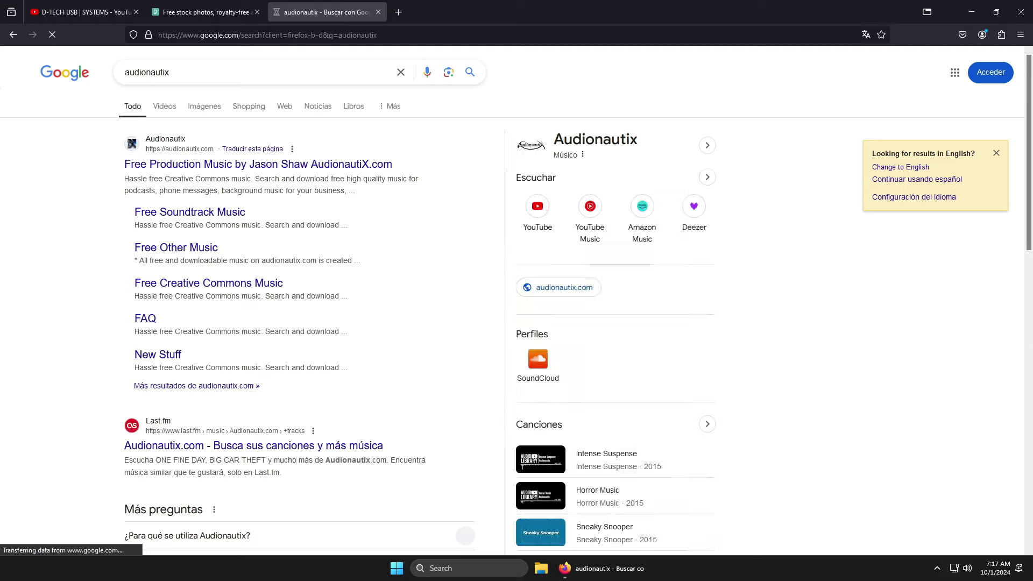
left_click(222, 166)
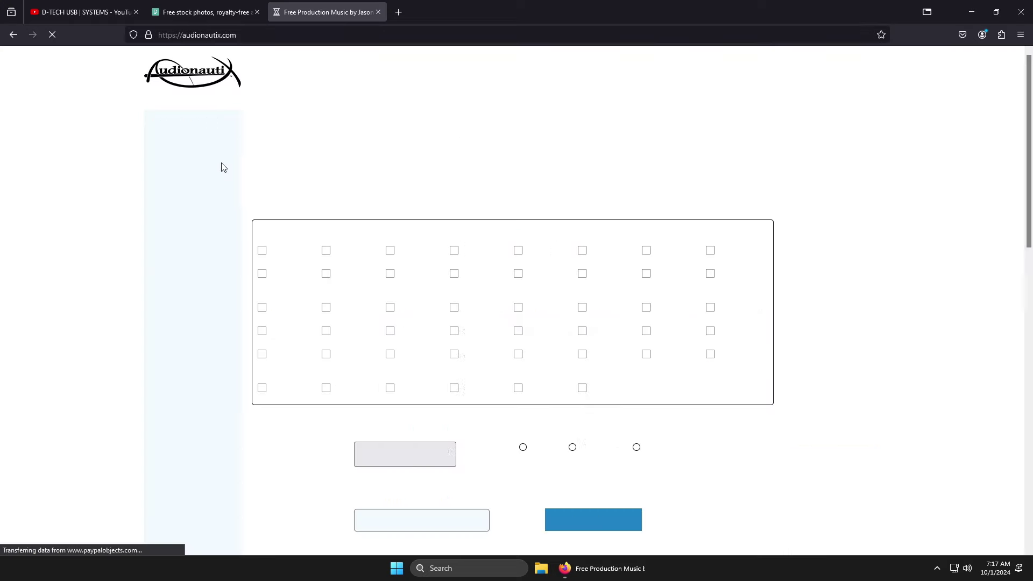
scroll(449, 264, "down", 20)
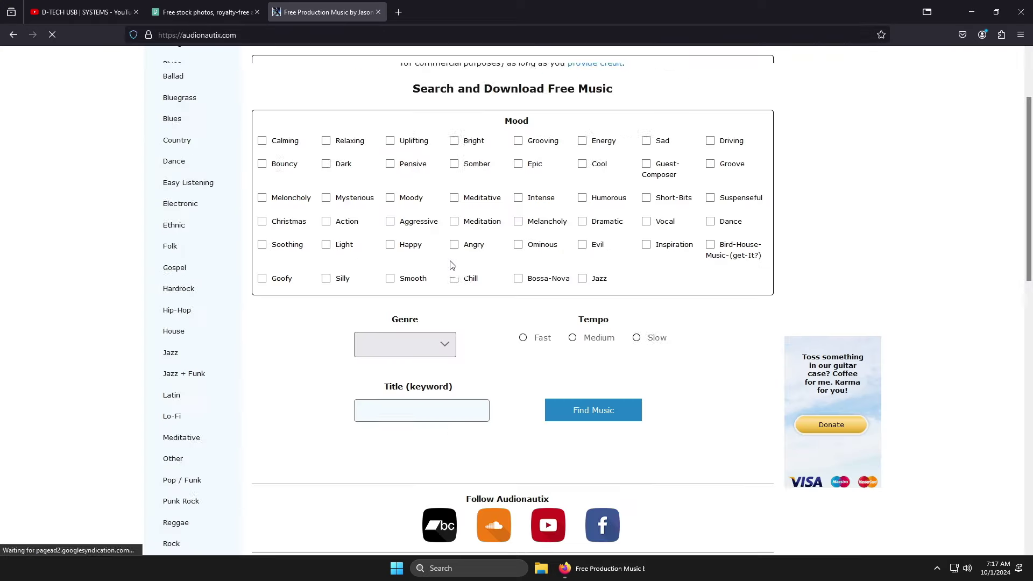
scroll(451, 264, "up", 18)
scroll(451, 264, "up", 3)
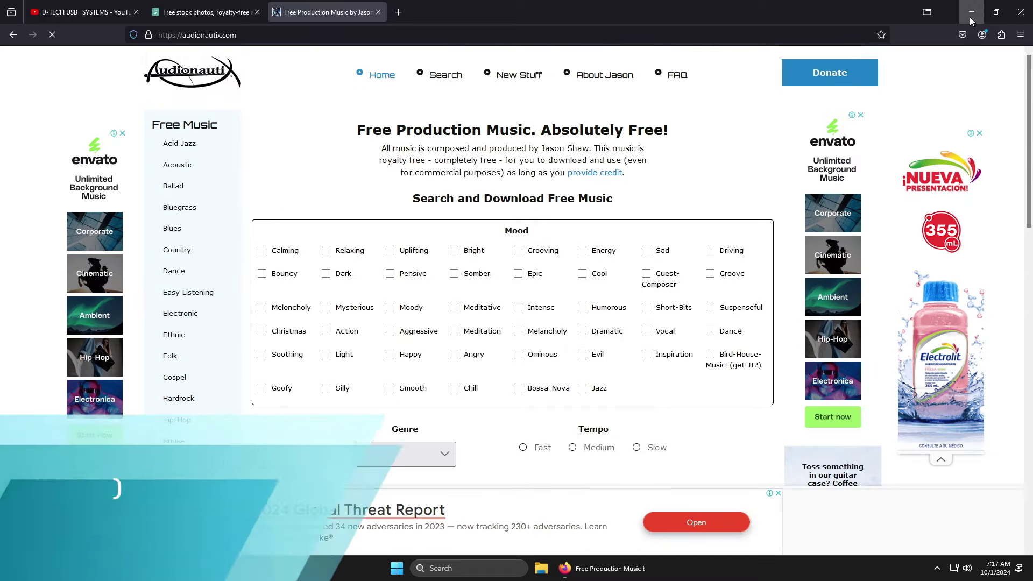
Minimize Firefox with its tabs open and examine the processes, CPU and memory usage in Task Manager
left_click(970, 17)
right_click(692, 560)
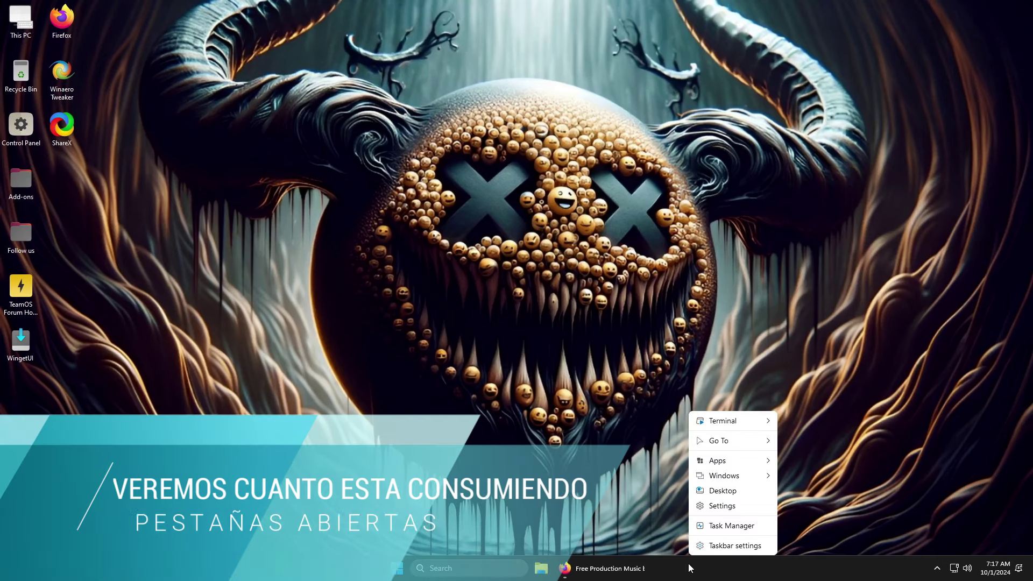
left_click(717, 532)
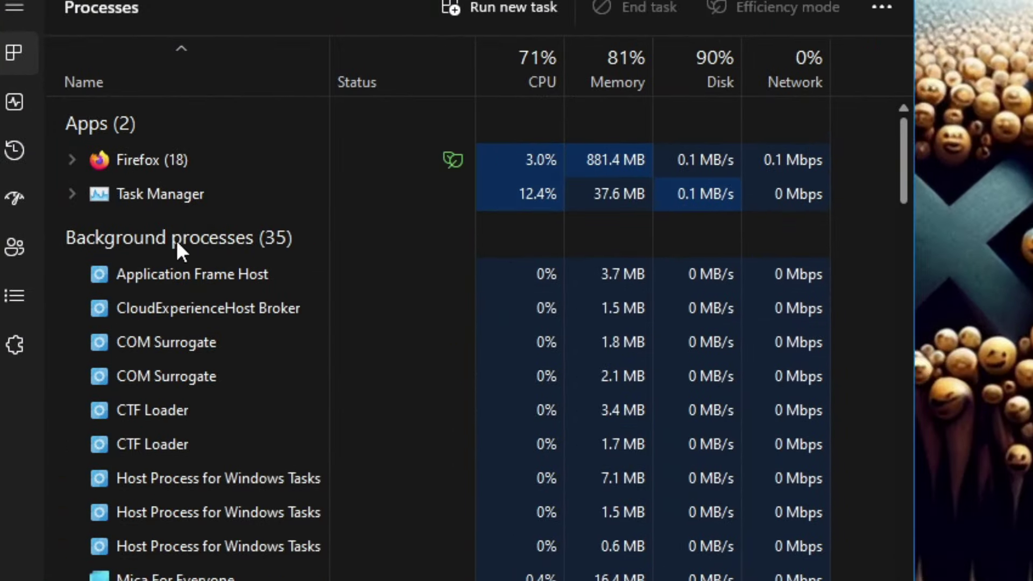
left_click(15, 102)
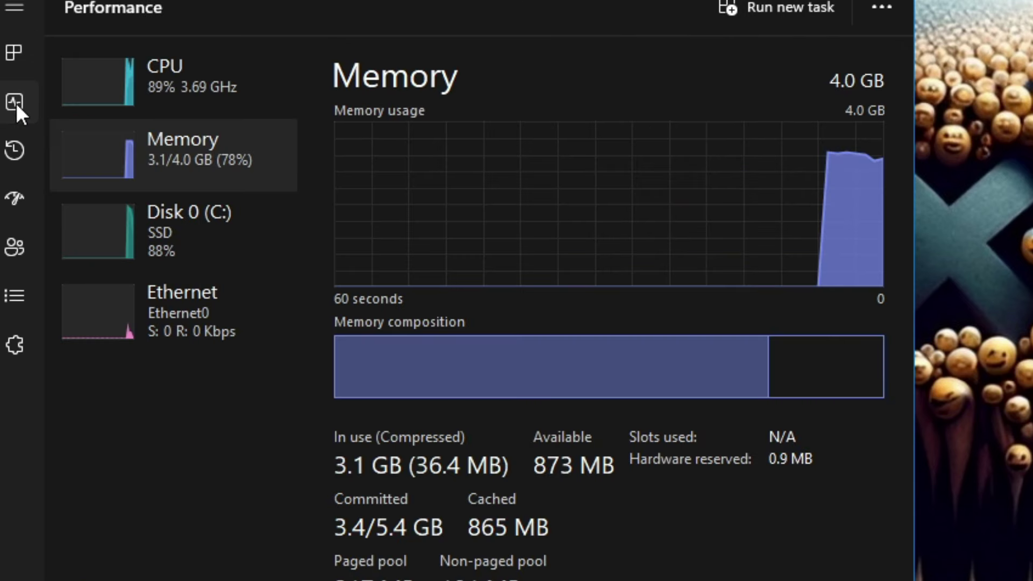
left_click(225, 93)
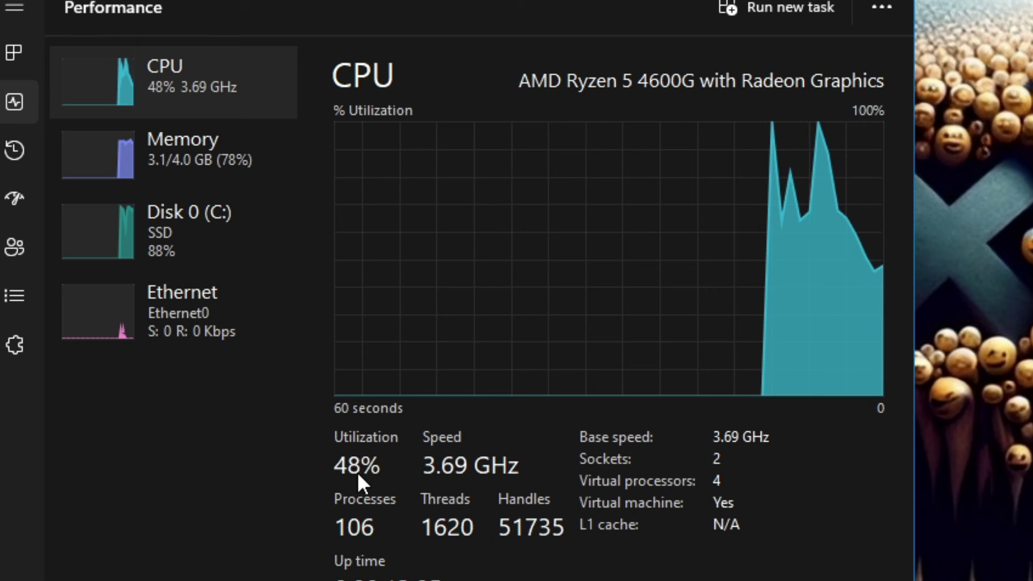
left_click(210, 178)
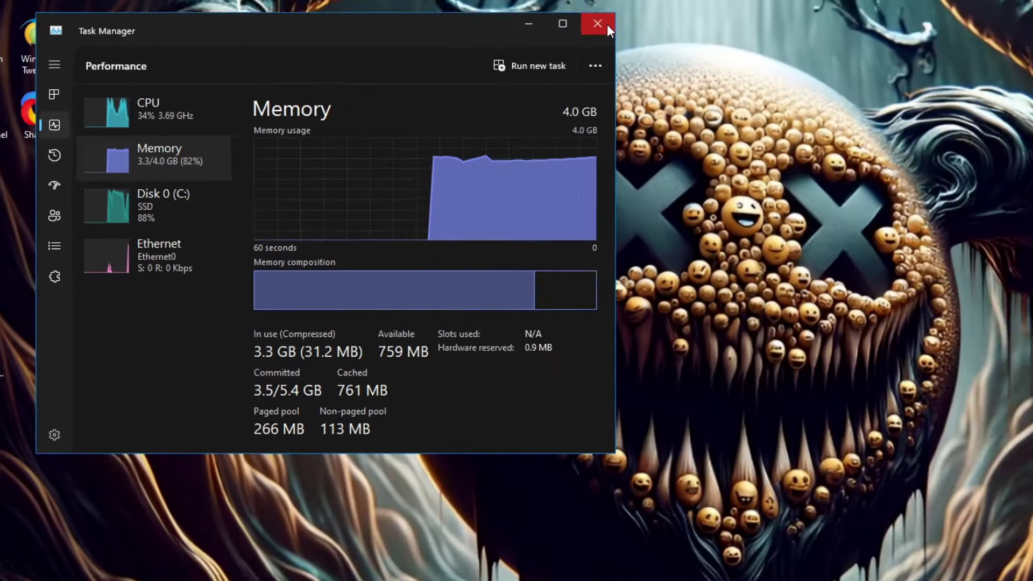
Close Task Manager and open the Language & region page of the Windows Settings
left_click(607, 24)
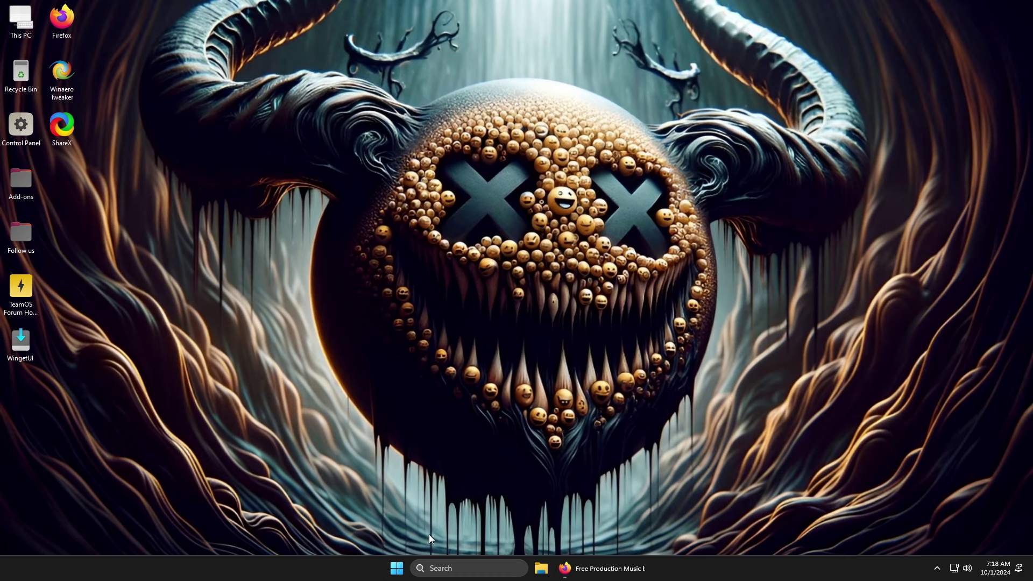
left_click(399, 567)
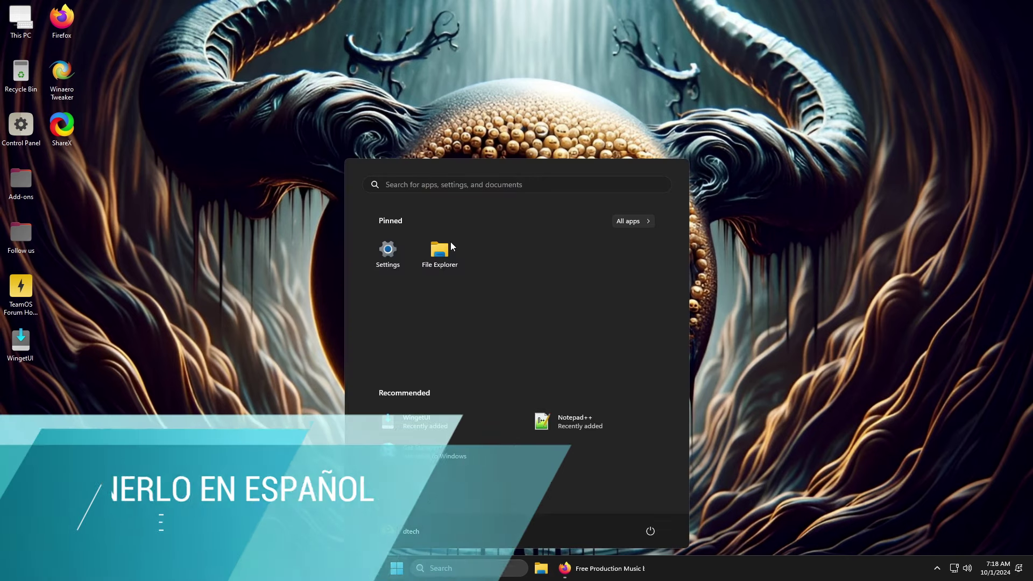
left_click(388, 251)
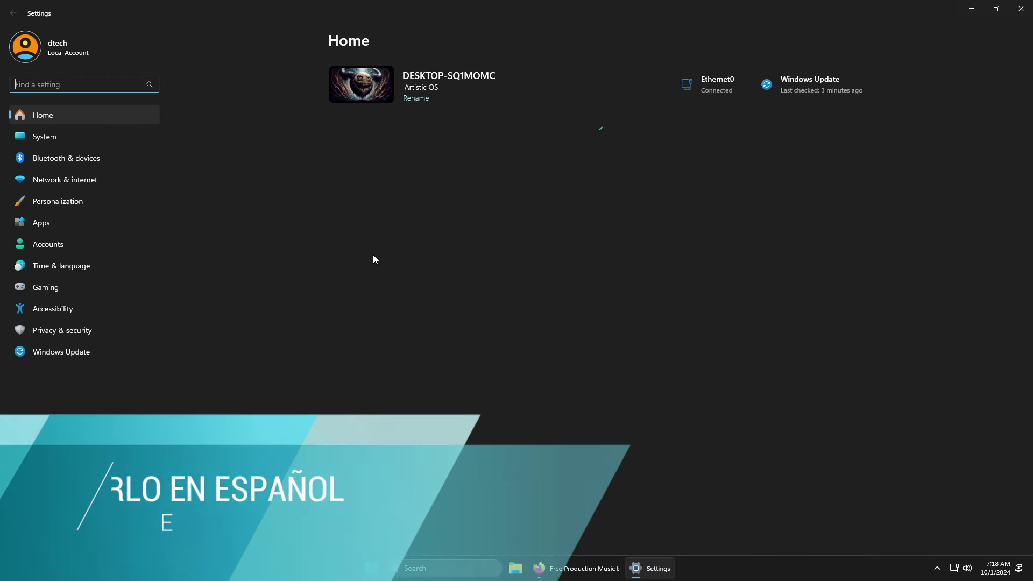
left_click(73, 268)
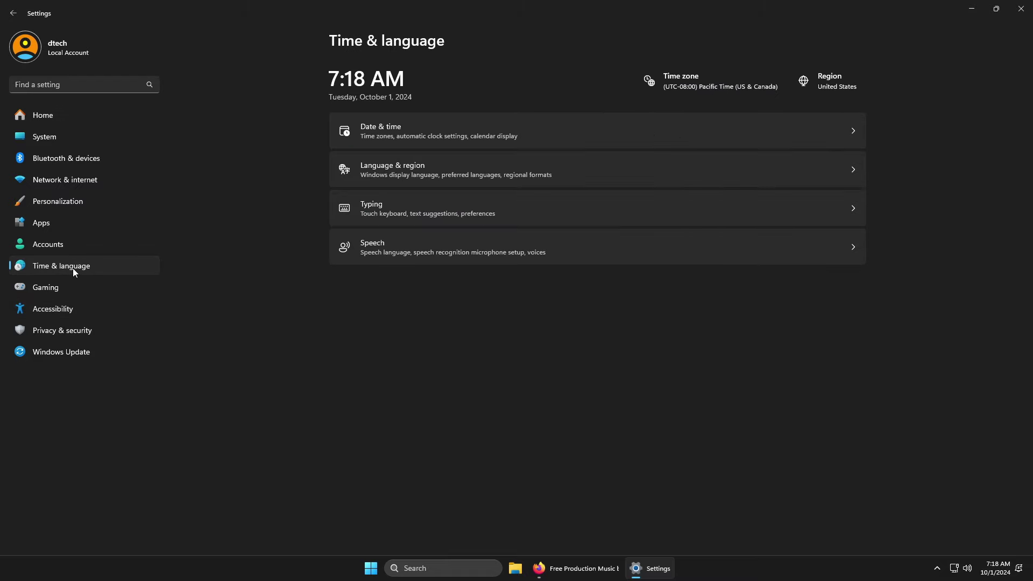
left_click(397, 181)
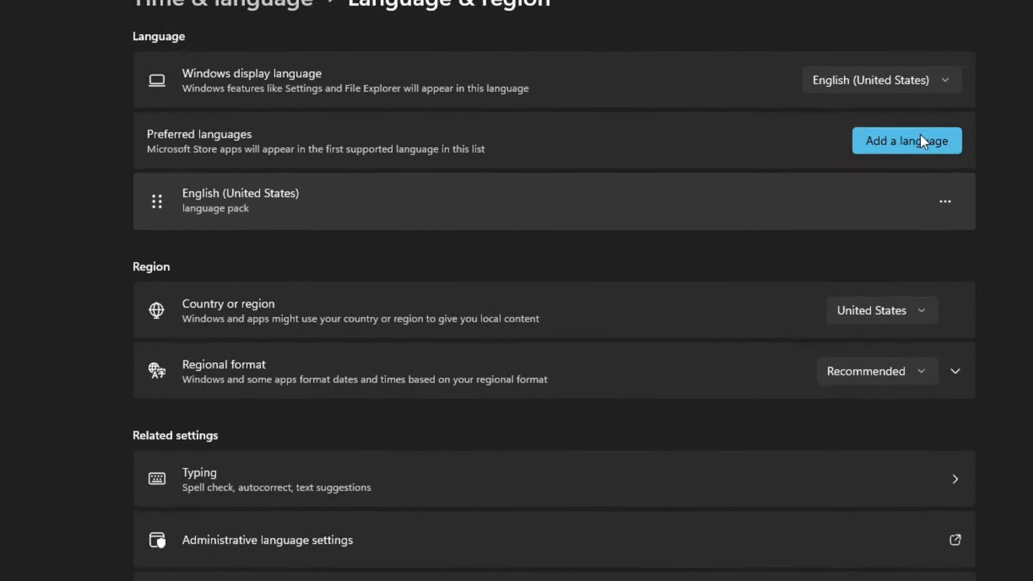
Add a preferred language by searching for "spanish" and choosing Español (México)
left_click(822, 132)
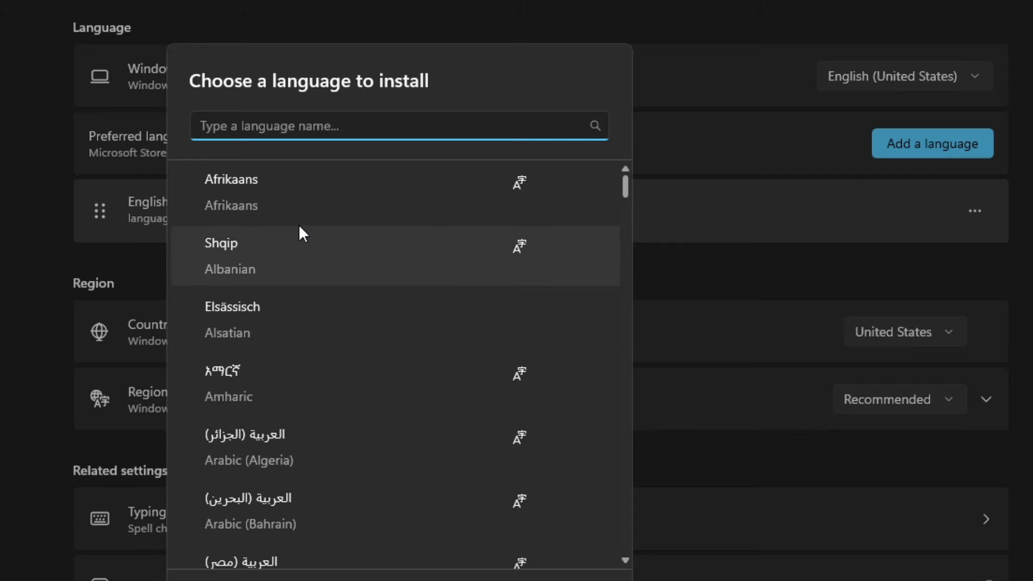
type("spanish")
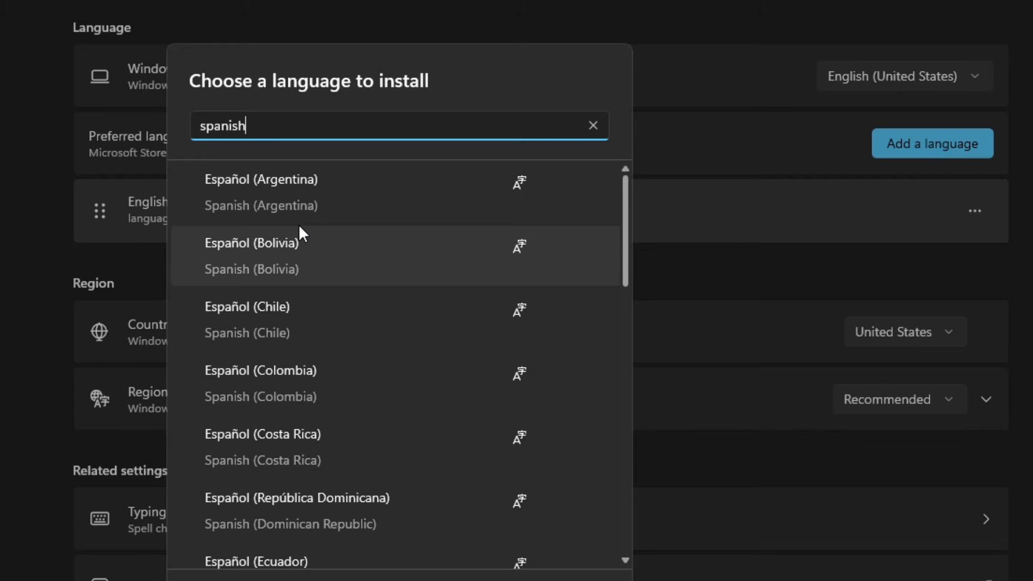
scroll(306, 455, "down", 2)
scroll(305, 448, "down", 4)
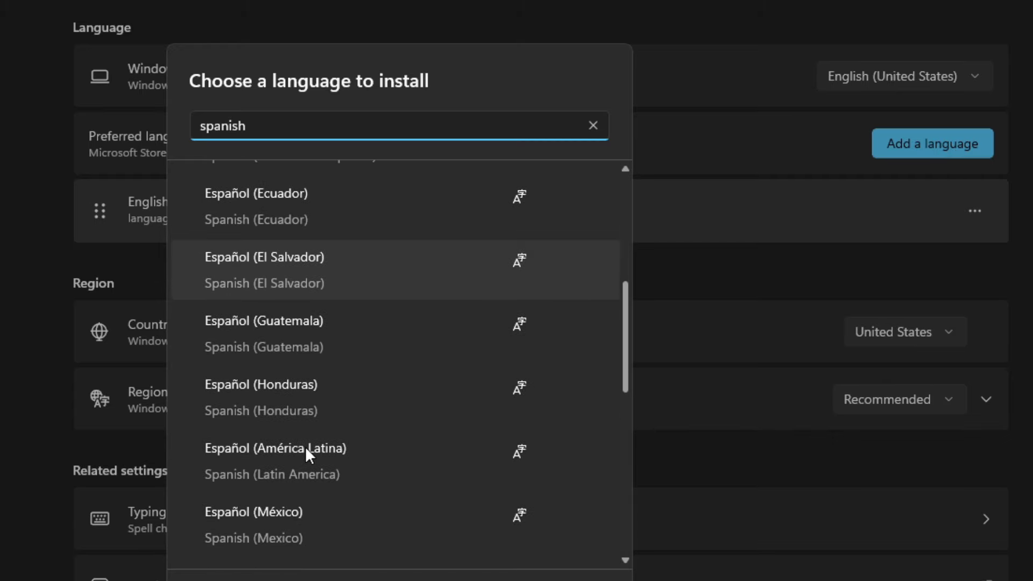
left_click(277, 509)
key("Return")
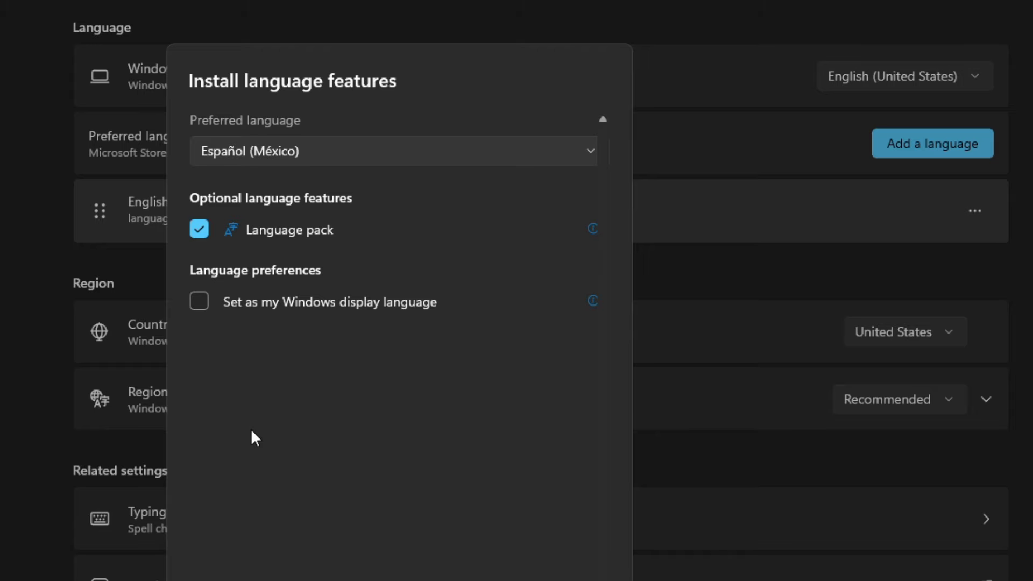
Install the Español (México) language pack as the Windows display language, and sign out and back in to apply it
left_click(200, 304)
key("Return")
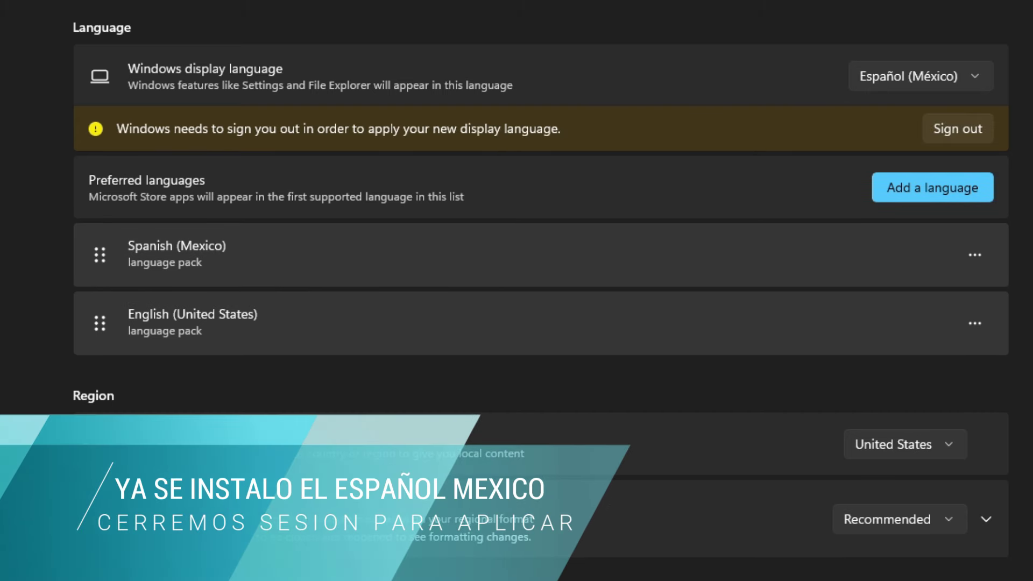
left_click(951, 127)
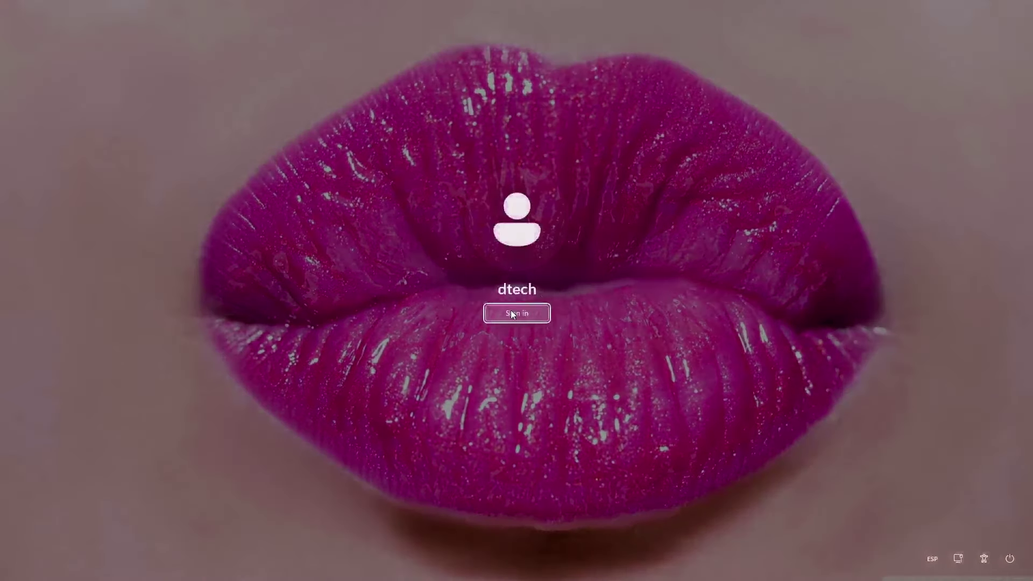
left_click(512, 315)
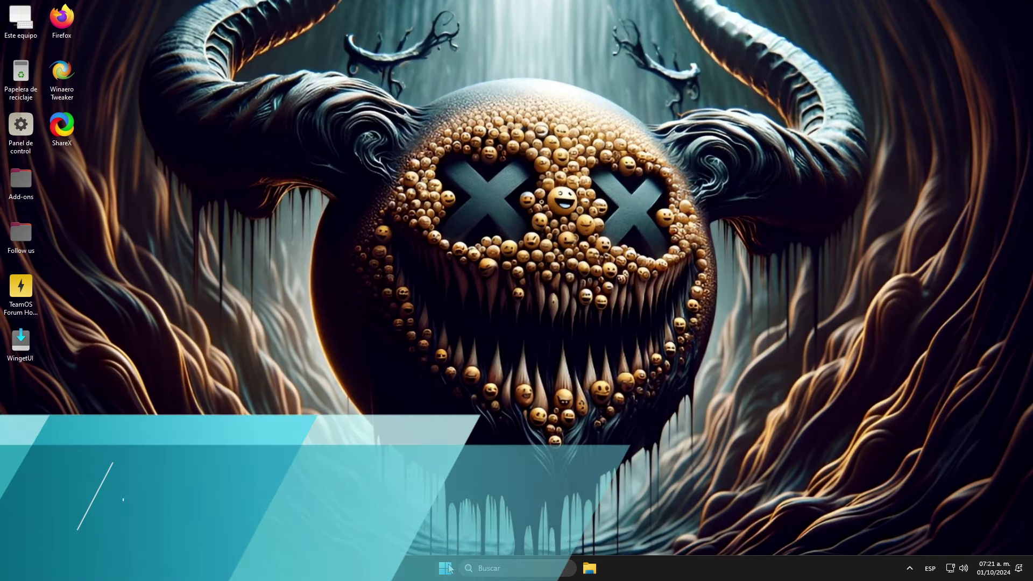
Check the Start menu and the This PC view of File Explorer in the new display language
key("super")
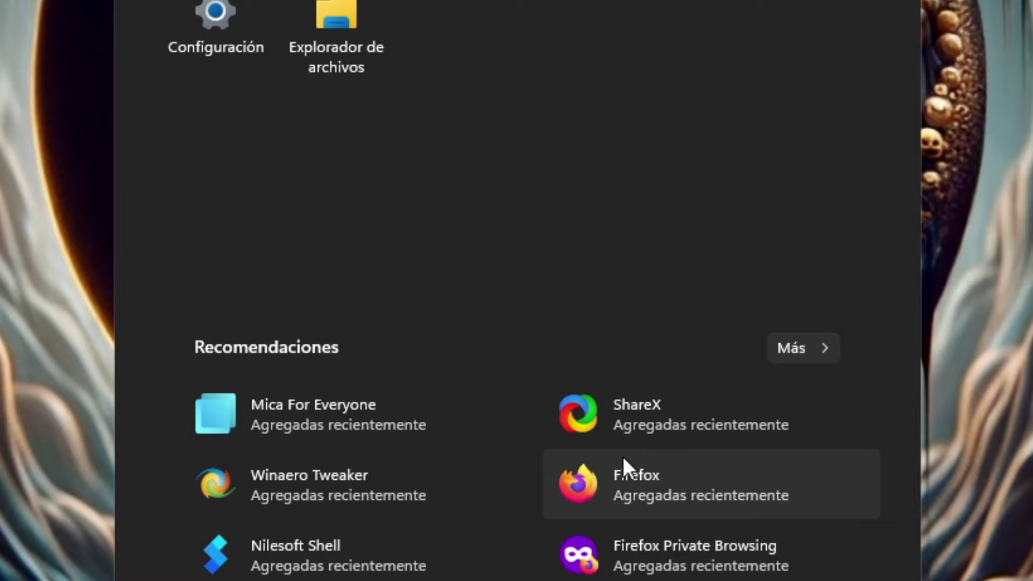
key("Escape")
key("super+e")
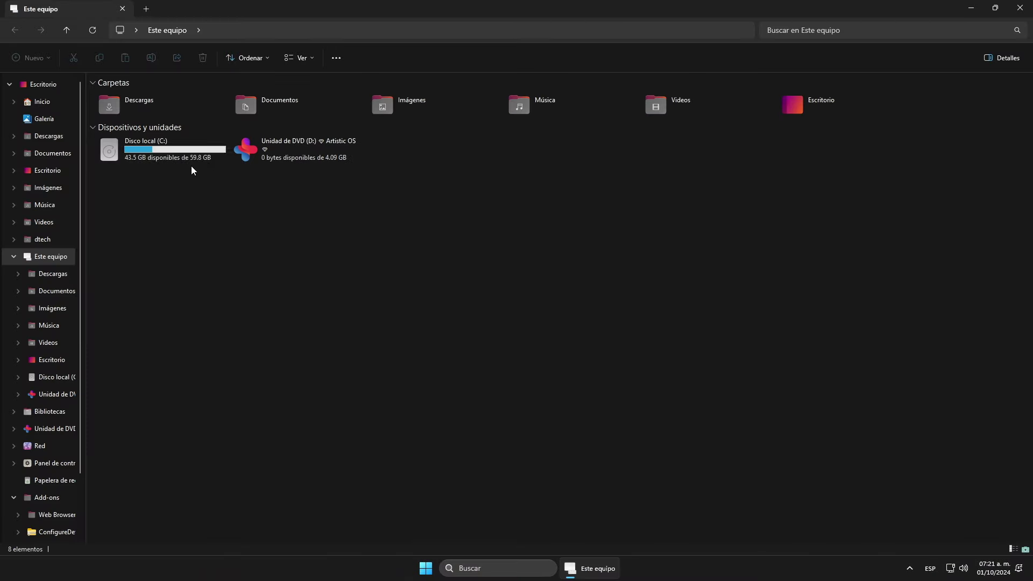